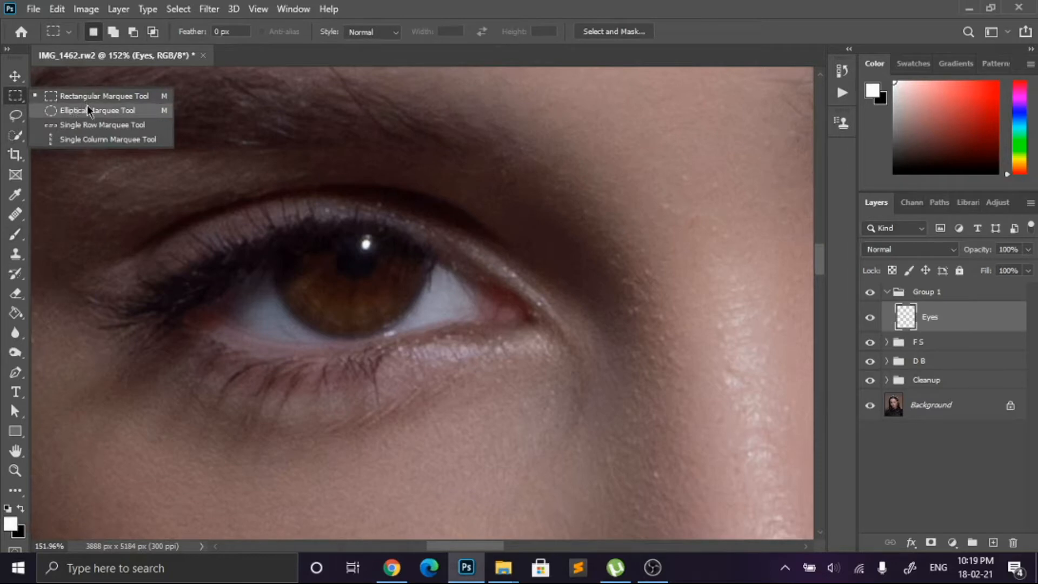
# Step: Select the pupil of the eye in view with an elliptical marquee and invert the selection
pyautogui.moveTo(332, 241); pyautogui.dragTo(380, 280)
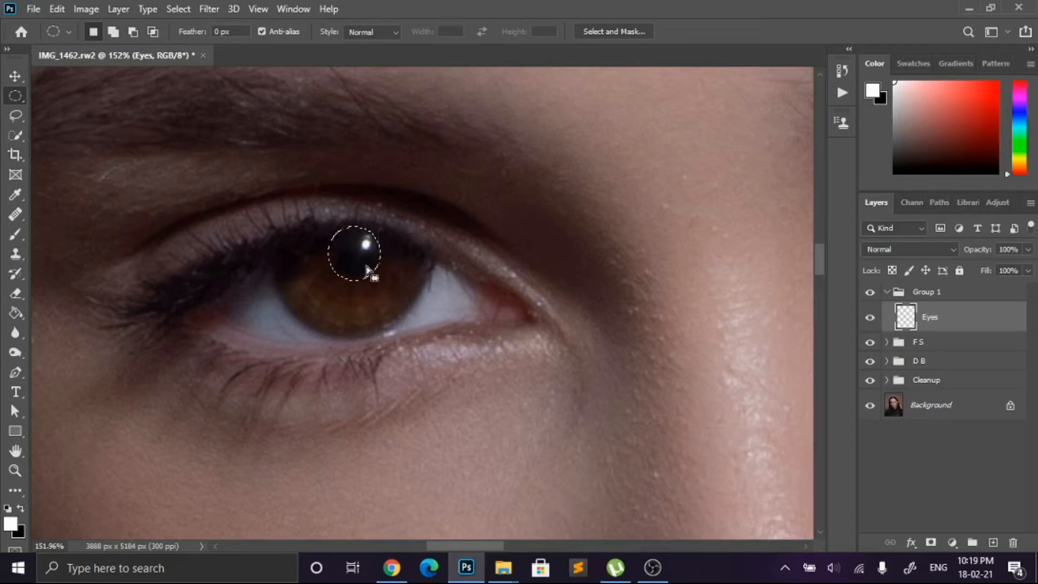
pyautogui.click(178, 9)
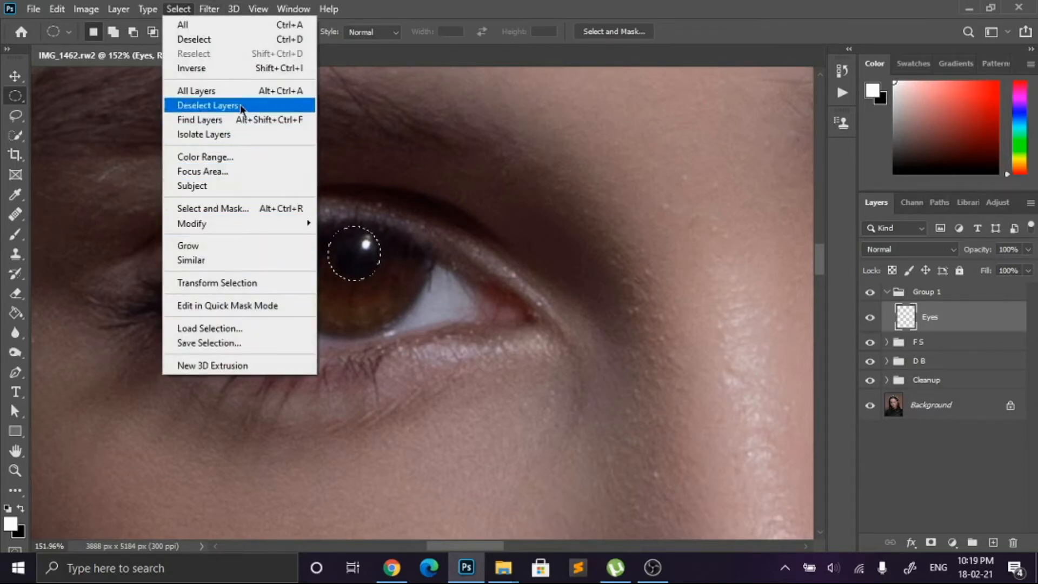
pyautogui.click(216, 68)
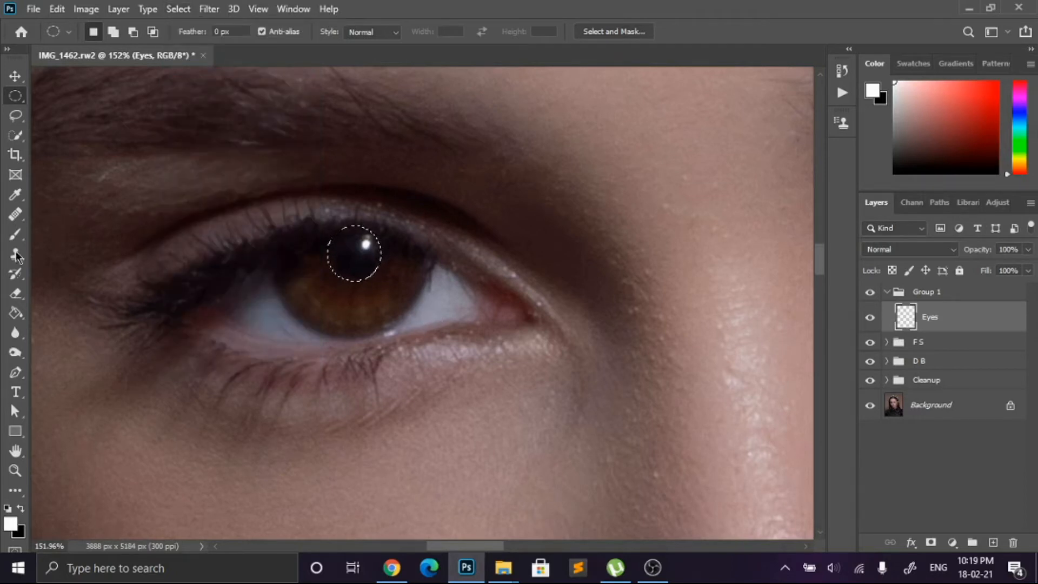
# Step: Sample a brown from the iris for the brush and lighten the foreground color to #97715d
pyautogui.click(15, 234)
pyautogui.scroll(2, 316, 311)
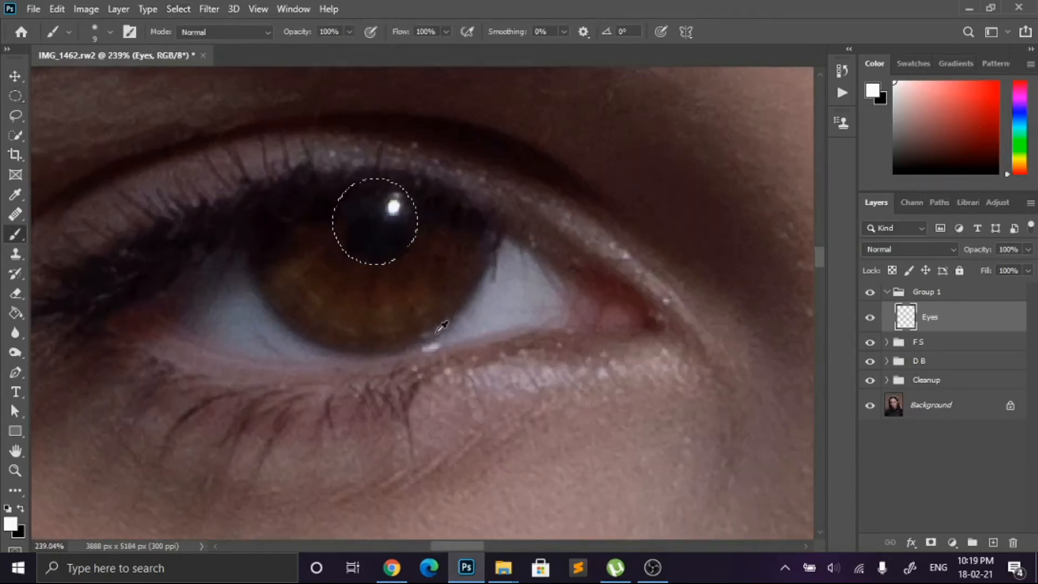
pyautogui.keyDown('alt'); pyautogui.click(390, 301); pyautogui.keyUp('alt')
pyautogui.click(10, 523)
pyautogui.moveTo(710, 348); pyautogui.dragTo(710, 293)
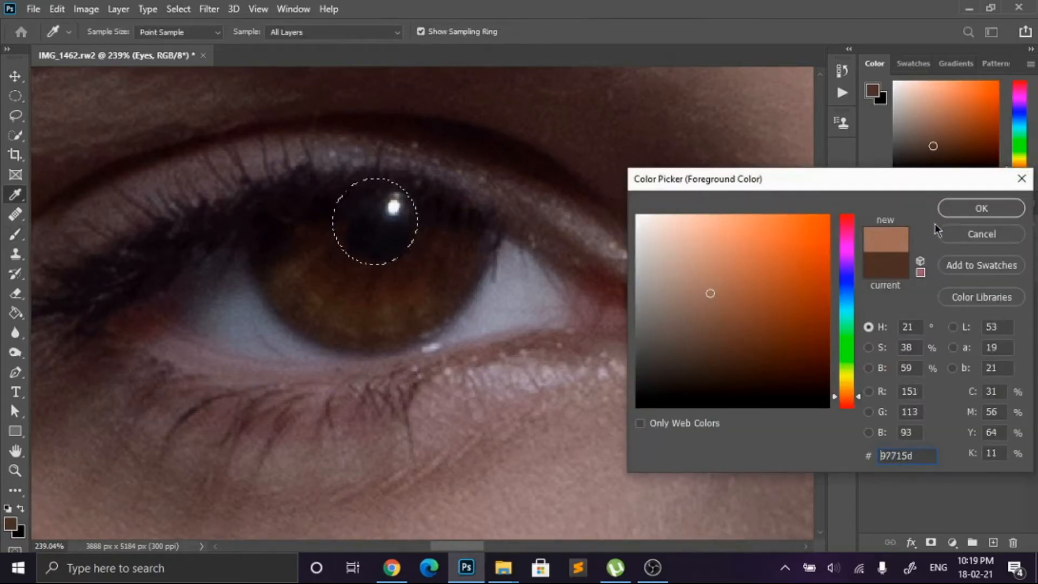
pyautogui.click(979, 208)
# Step: Paint three 1 px brush lines from the pupil edge across the iris: one downward and one to each side
pyautogui.press('b')
pyautogui.press('[')
pyautogui.press('[')
pyautogui.press('[')
pyautogui.press('[')
pyautogui.press('[')
pyautogui.press('[')
pyautogui.press('[')
pyautogui.press('[')
pyautogui.scroll(4, 388, 284)
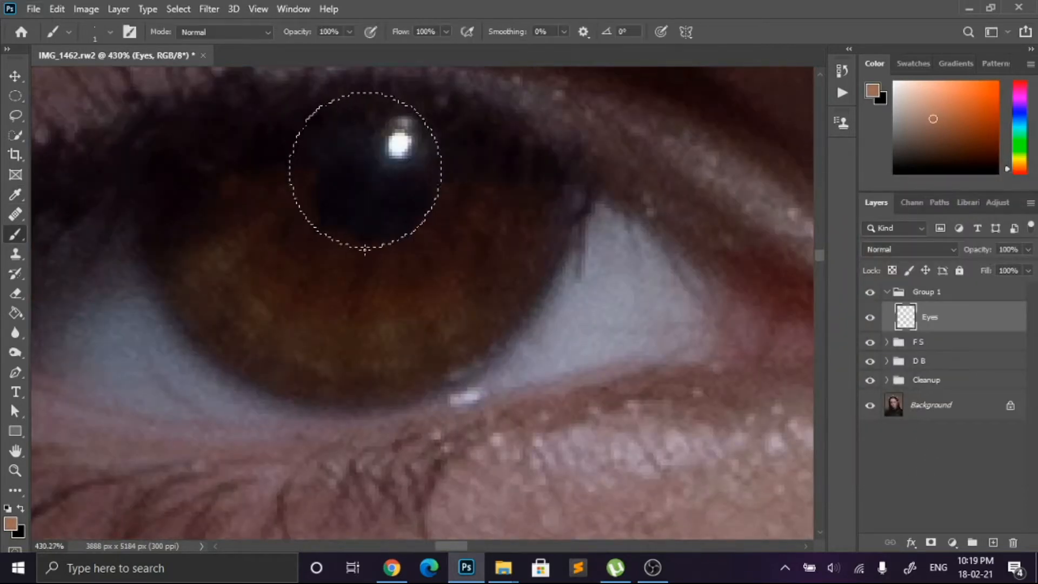
pyautogui.moveTo(363, 309); pyautogui.dragTo(365, 401)
pyautogui.moveTo(442, 172); pyautogui.dragTo(552, 172)
pyautogui.moveTo(291, 168); pyautogui.dragTo(167, 168)
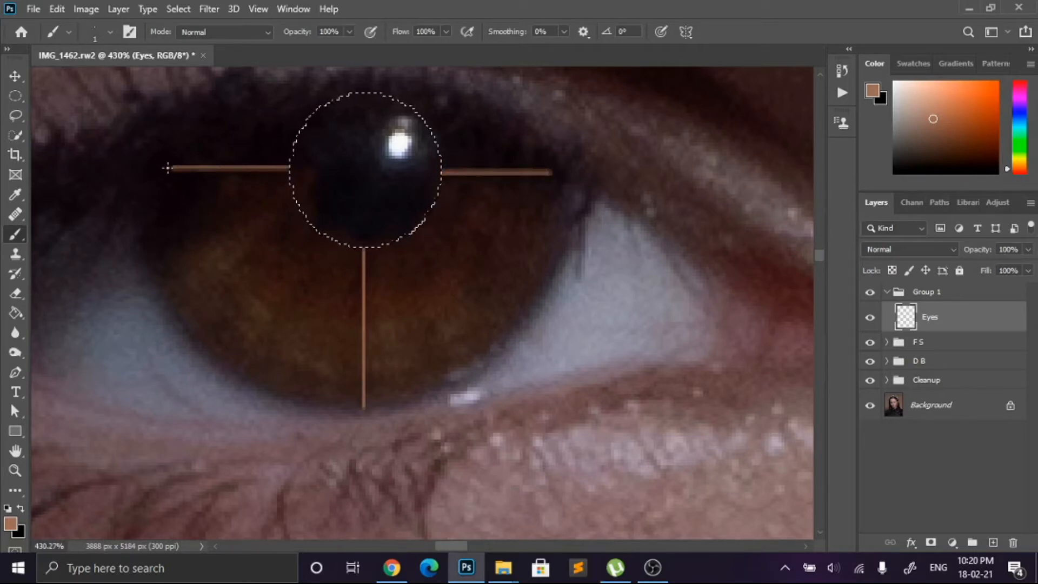
# Step: Paint thin radial lines from the pupil to the iris edge, mainly across its lower-right part
pyautogui.moveTo(313, 228); pyautogui.dragTo(225, 362)
pyautogui.moveTo(425, 223); pyautogui.dragTo(523, 305)
pyautogui.moveTo(399, 241)
pyautogui.mouseDown()
pyautogui.moveTo(469, 365)
pyautogui.moveTo(403, 389)
pyautogui.mouseUp()
pyautogui.moveTo(411, 233); pyautogui.dragTo(497, 341)
pyautogui.moveTo(437, 204)
pyautogui.mouseDown()
pyautogui.moveTo(542, 283)
pyautogui.moveTo(553, 242)
pyautogui.mouseUp()
pyautogui.moveTo(443, 181); pyautogui.dragTo(573, 221)
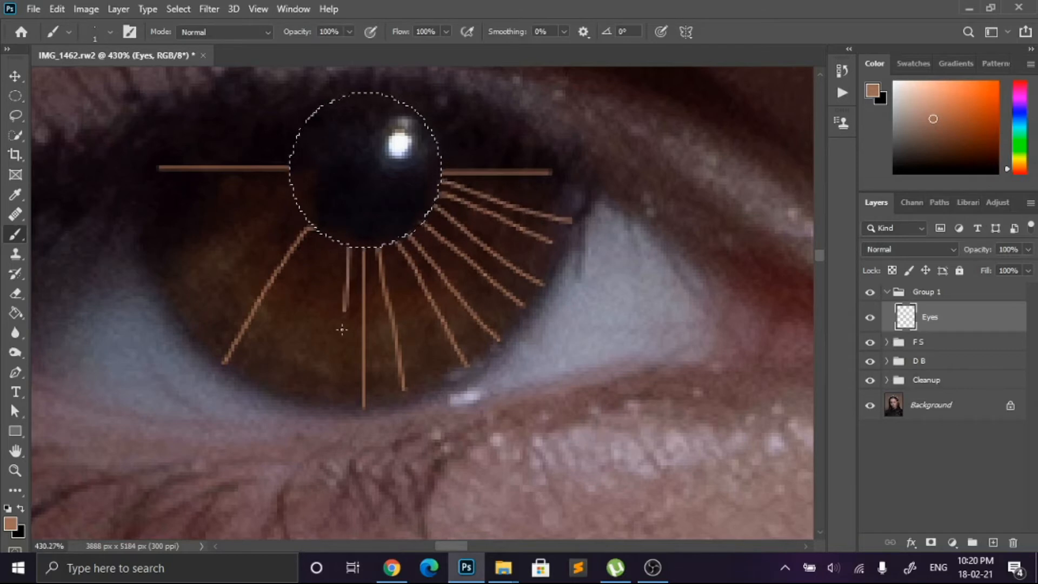
# Step: Paint thin radial lines across the bottom and left side of the iris, up to beside the top of the pupil
pyautogui.moveTo(342, 329); pyautogui.dragTo(339, 393)
pyautogui.moveTo(331, 241)
pyautogui.mouseDown()
pyautogui.moveTo(310, 400)
pyautogui.moveTo(267, 382)
pyautogui.mouseUp()
pyautogui.moveTo(315, 233); pyautogui.dragTo(248, 367)
pyautogui.moveTo(325, 239); pyautogui.dragTo(286, 400)
pyautogui.moveTo(303, 223)
pyautogui.mouseDown()
pyautogui.moveTo(192, 327)
pyautogui.moveTo(211, 343)
pyautogui.mouseUp()
pyautogui.moveTo(296, 210); pyautogui.dragTo(175, 292)
pyautogui.moveTo(293, 200)
pyautogui.mouseDown()
pyautogui.moveTo(158, 255)
pyautogui.moveTo(151, 221)
pyautogui.mouseUp()
pyautogui.moveTo(289, 176); pyautogui.dragTo(151, 192)
pyautogui.moveTo(289, 153)
pyautogui.mouseDown()
pyautogui.moveTo(182, 154)
pyautogui.moveTo(222, 134)
pyautogui.mouseUp()
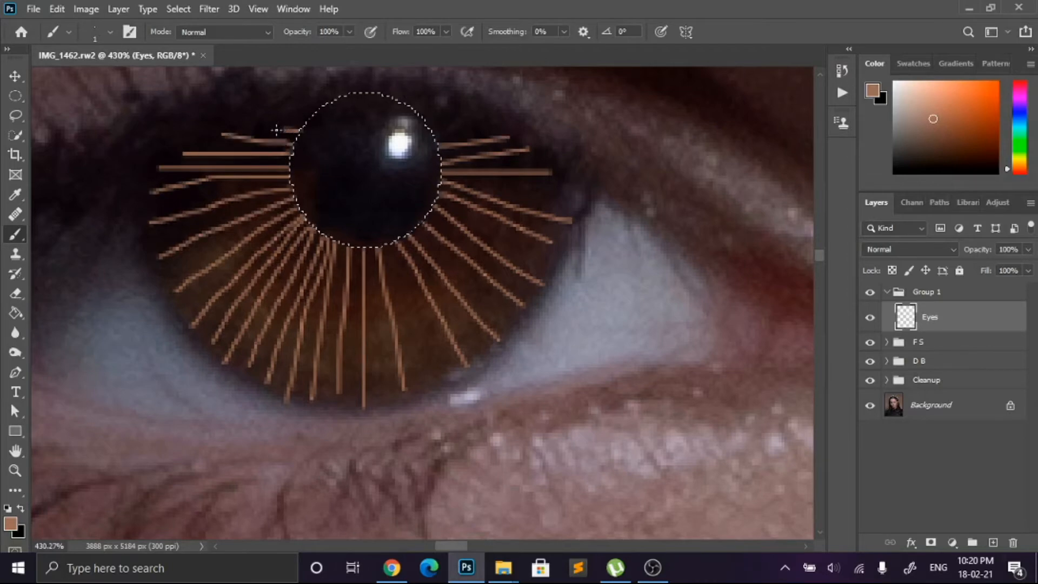
pyautogui.moveTo(299, 129); pyautogui.dragTo(271, 129)
# Step: Fill the gaps between the radial lines in the lower and right parts of the iris with more thin strokes
pyautogui.scroll(-1, 303, 135)
pyautogui.moveTo(427, 194)
pyautogui.mouseDown()
pyautogui.moveTo(463, 311)
pyautogui.moveTo(418, 333)
pyautogui.mouseUp()
pyautogui.moveTo(397, 200); pyautogui.dragTo(392, 338)
pyautogui.scroll(-2, 454, 232)
pyautogui.scroll(1, 454, 232)
pyautogui.moveTo(416, 221)
pyautogui.mouseDown()
pyautogui.moveTo(491, 300)
pyautogui.moveTo(450, 336)
pyautogui.mouseUp()
pyautogui.moveTo(403, 230); pyautogui.dragTo(422, 342)
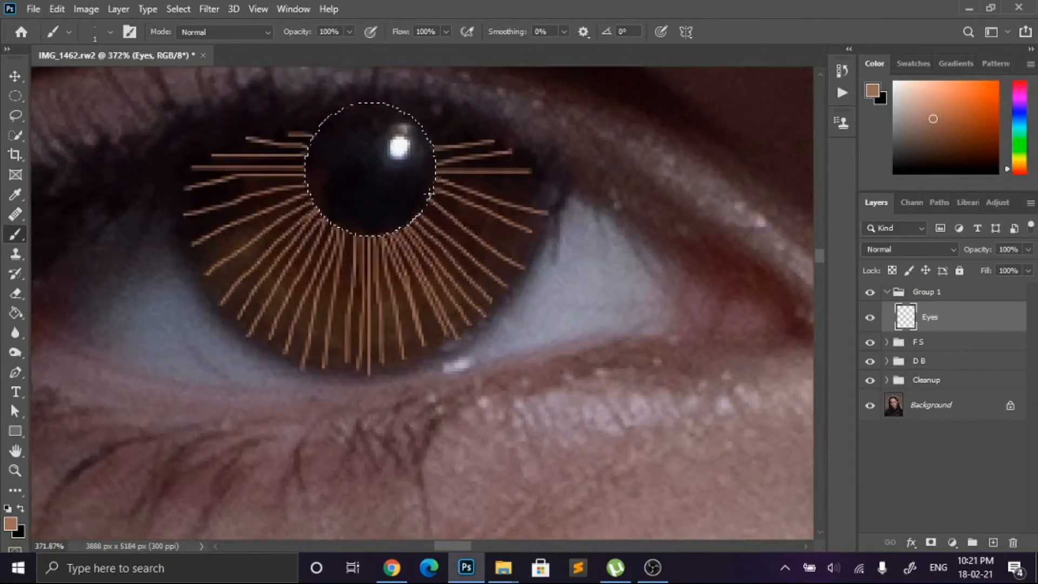
pyautogui.moveTo(454, 232); pyautogui.dragTo(514, 279)
pyautogui.moveTo(467, 213); pyautogui.dragTo(518, 252)
pyautogui.scroll(-7, 470, 221)
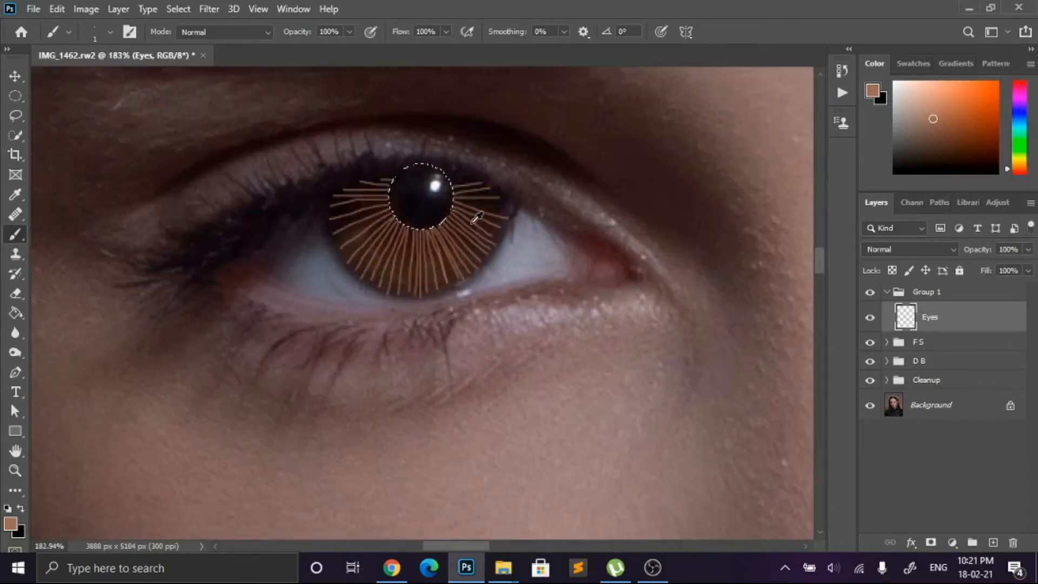
# Step: Apply a Gaussian Blur with a radius of about 3 pixels to the painted iris lines
pyautogui.click(209, 9)
pyautogui.moveTo(308, 181)
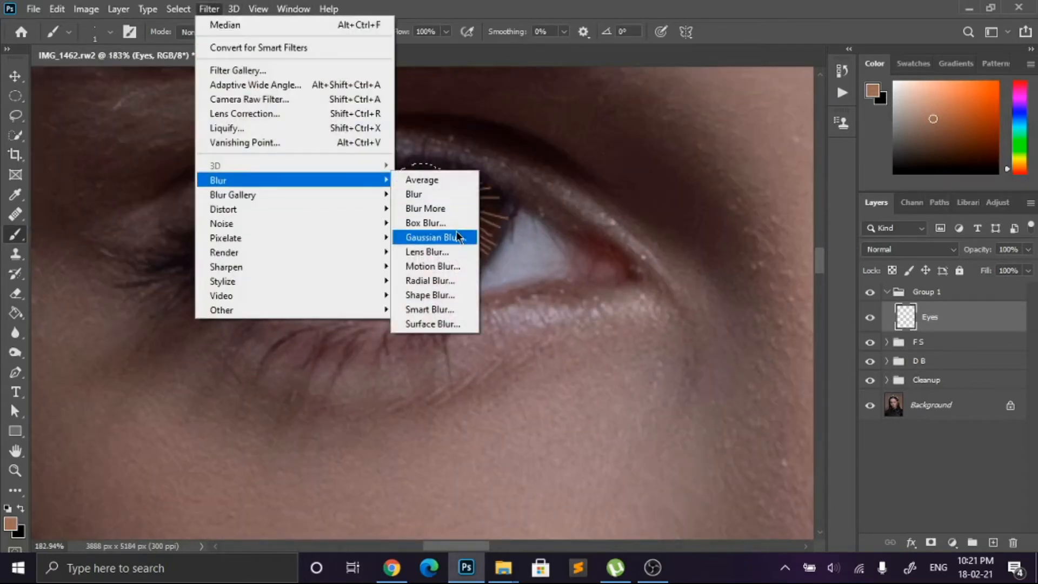
pyautogui.click(464, 234)
pyautogui.moveTo(781, 399); pyautogui.dragTo(767, 398)
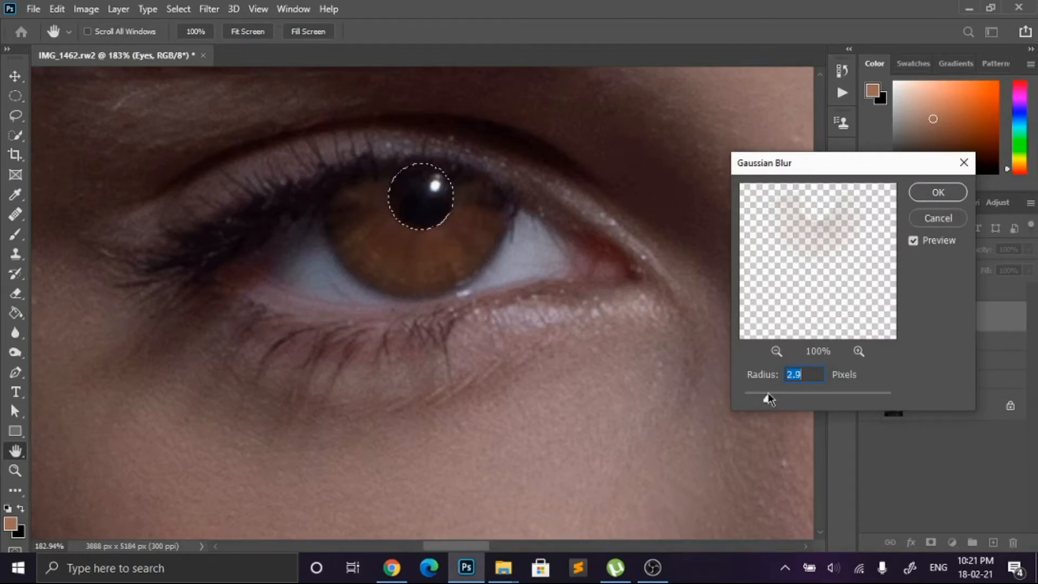
pyautogui.moveTo(768, 399); pyautogui.dragTo(770, 400)
pyautogui.click(939, 193)
pyautogui.press('b')
# Step: Clear the pupil selection and reduce the Eyes layer's opacity to 59%
pyautogui.scroll(-2, 594, 253)
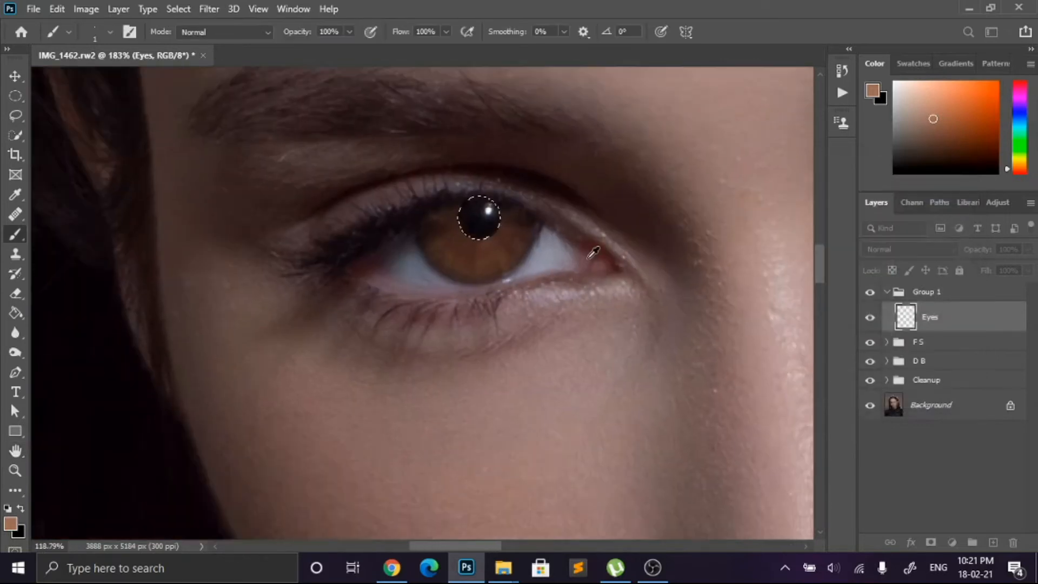
pyautogui.scroll(-2, 594, 253)
pyautogui.scroll(-5, 586, 254)
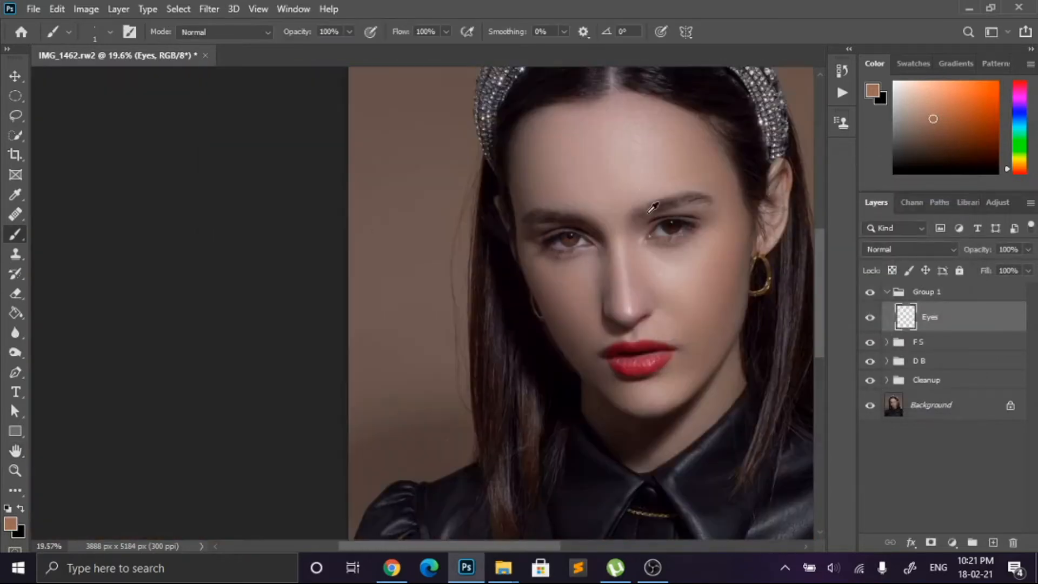
pyautogui.scroll(4, 546, 280)
pyautogui.scroll(1, 390, 299)
pyautogui.scroll(3, 391, 299)
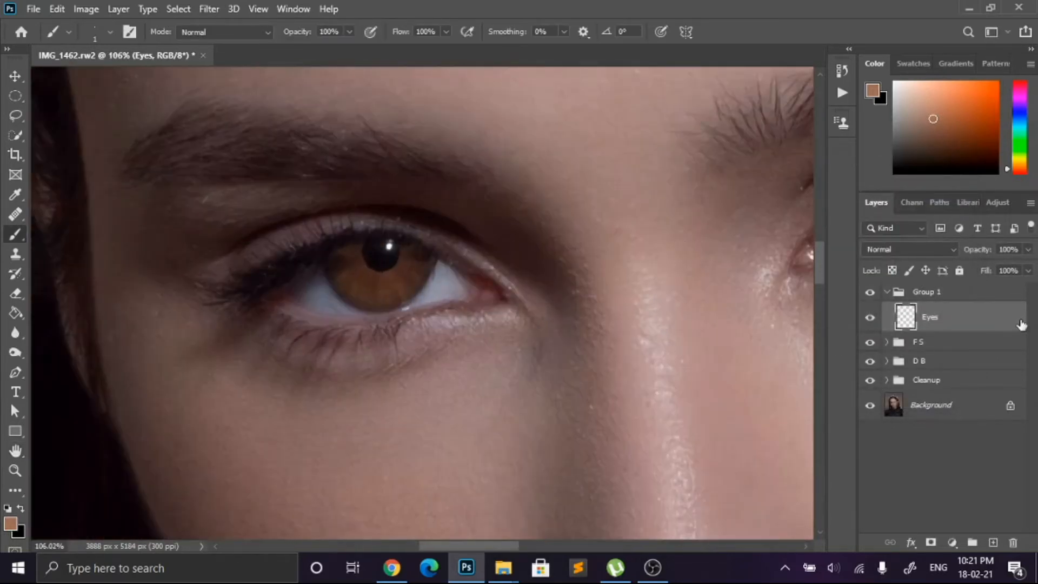
pyautogui.scroll(-4, 630, 294)
pyautogui.click(1027, 249)
pyautogui.moveTo(1029, 267); pyautogui.dragTo(1002, 279)
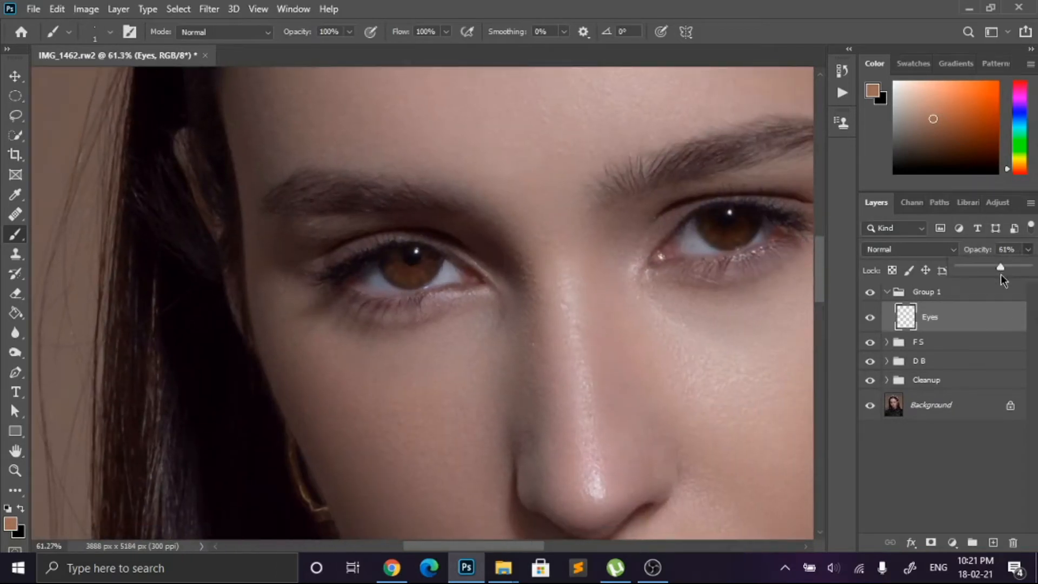
pyautogui.moveTo(995, 275); pyautogui.dragTo(1005, 276)
pyautogui.scroll(-6, 597, 222)
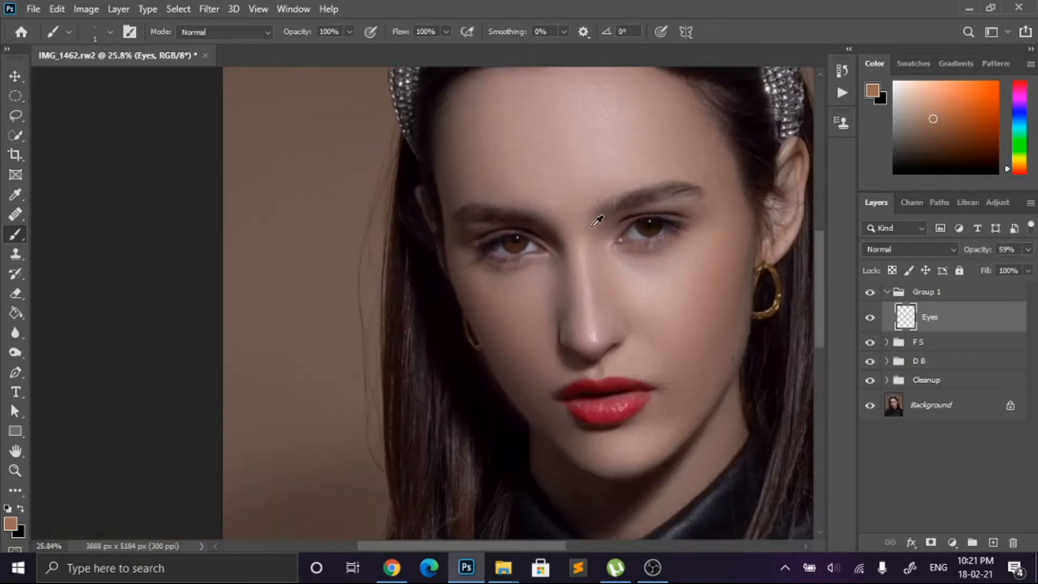
# Step: Duplicate the Eyes layer and move the copy over the iris of the other eye
pyautogui.scroll(-2, 597, 222)
pyautogui.scroll(7, 590, 226)
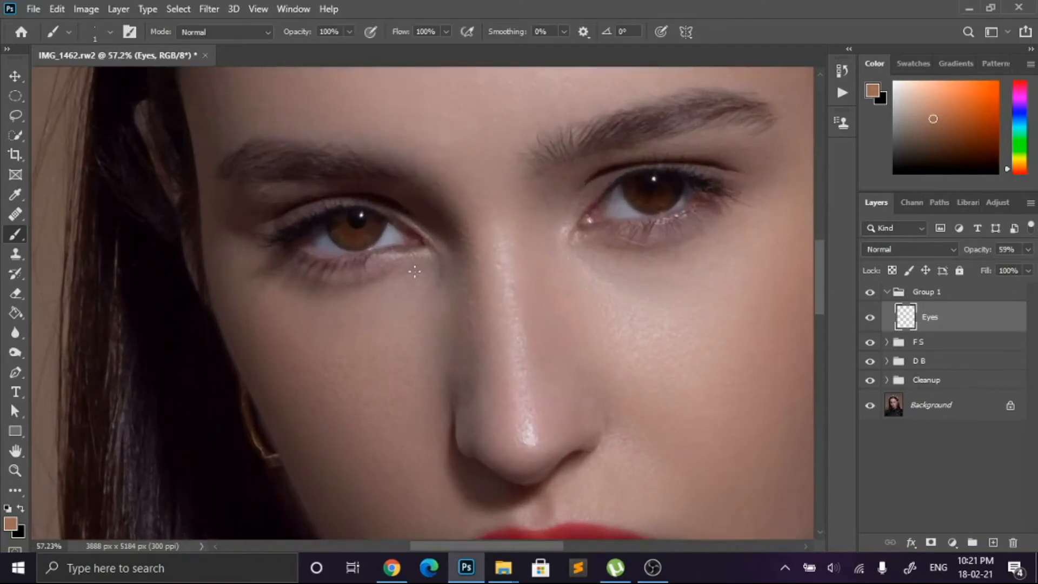
pyautogui.scroll(-2, 414, 270)
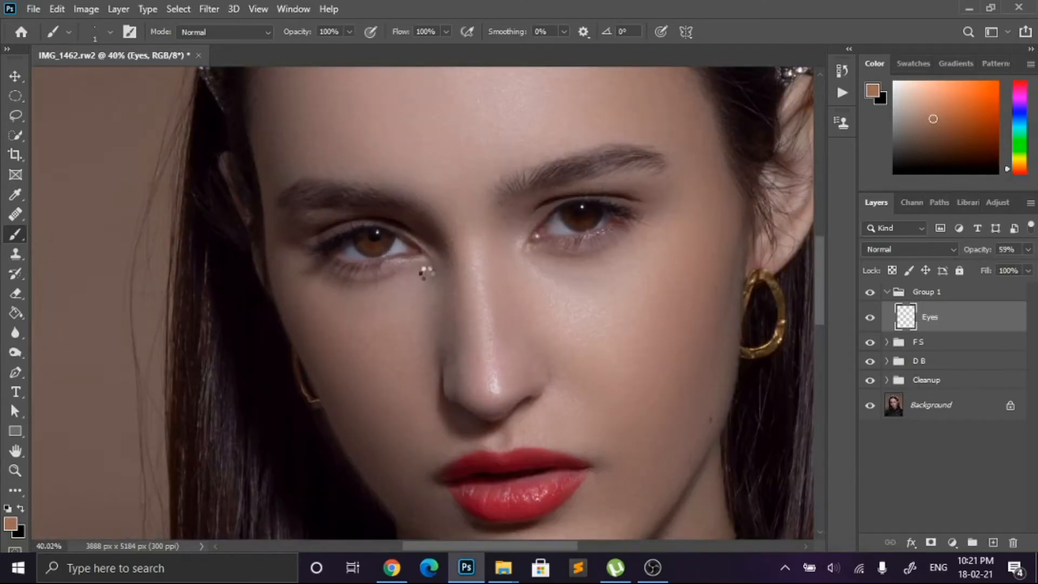
pyautogui.scroll(-2, 424, 274)
pyautogui.hotkey('ctrl', 'j')
pyautogui.press('v')
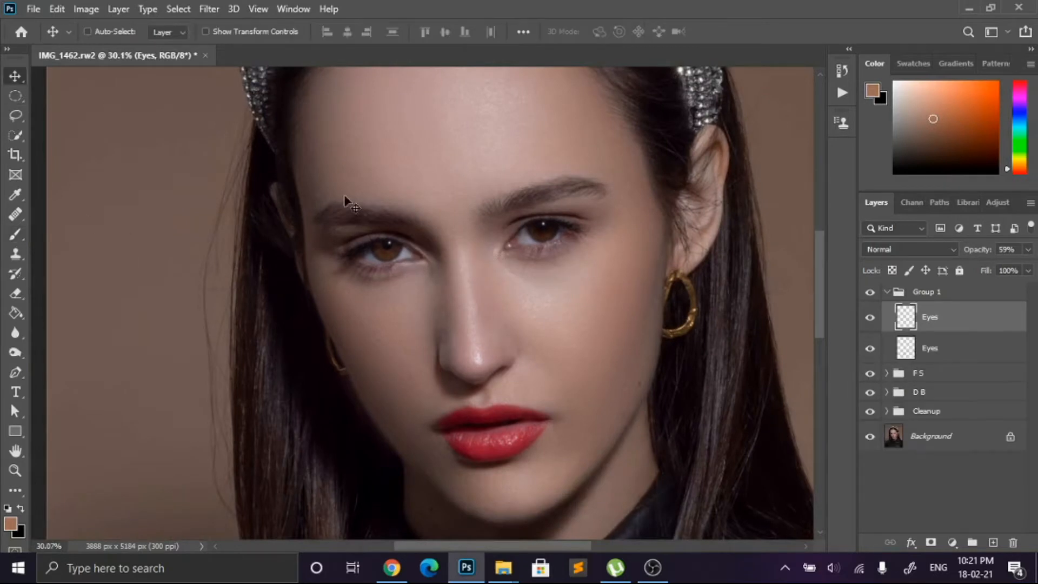
pyautogui.scroll(2, 423, 287)
pyautogui.scroll(1, 352, 301)
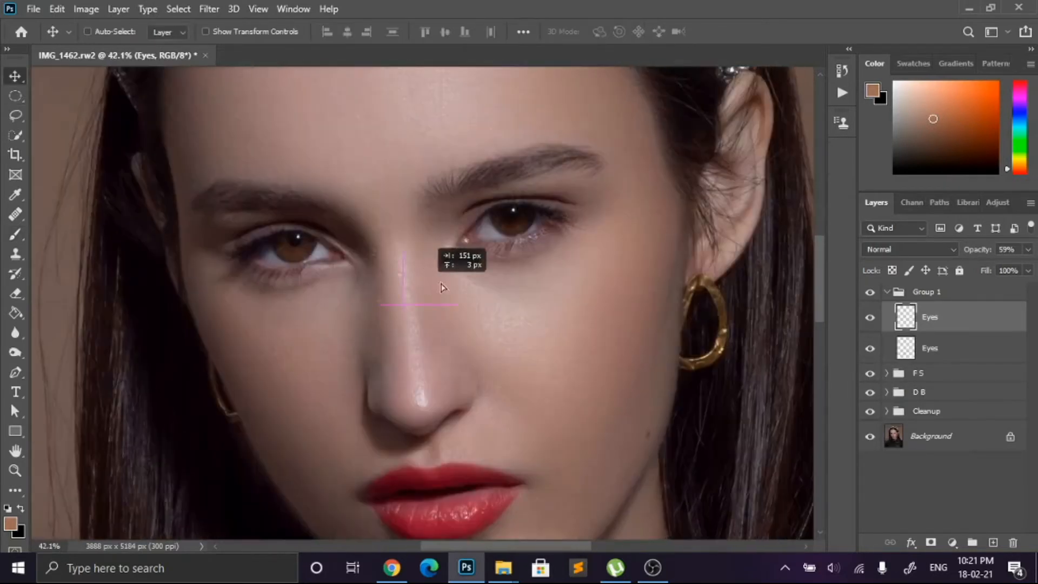
pyautogui.scroll(2, 537, 249)
pyautogui.scroll(2, 535, 245)
pyautogui.moveTo(534, 244); pyautogui.dragTo(514, 214)
# Step: Free-transform the copied iris lines to fit the second eye's iris and apply the transformation
pyautogui.hotkey('ctrl', 't')
pyautogui.moveTo(489, 120); pyautogui.dragTo(468, 120)
pyautogui.moveTo(498, 186); pyautogui.dragTo(457, 205)
pyautogui.press('Return')
pyautogui.scroll(-2, 503, 205)
pyautogui.scroll(2, 502, 209)
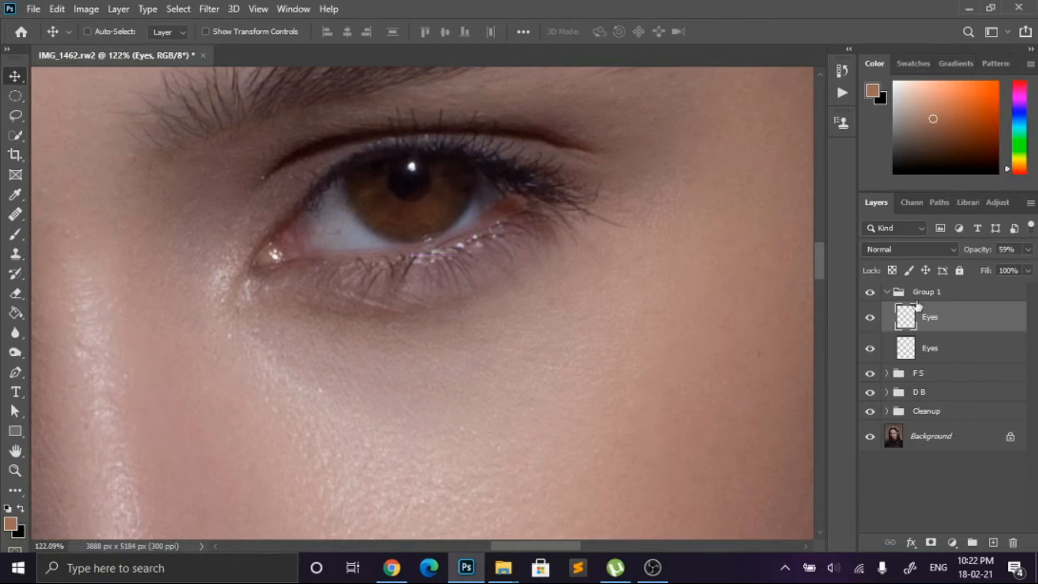
# Step: Set up the Eraser on the upper Eyes layer with 46% opacity and a 125 px brush size
pyautogui.scroll(-5, 289, 211)
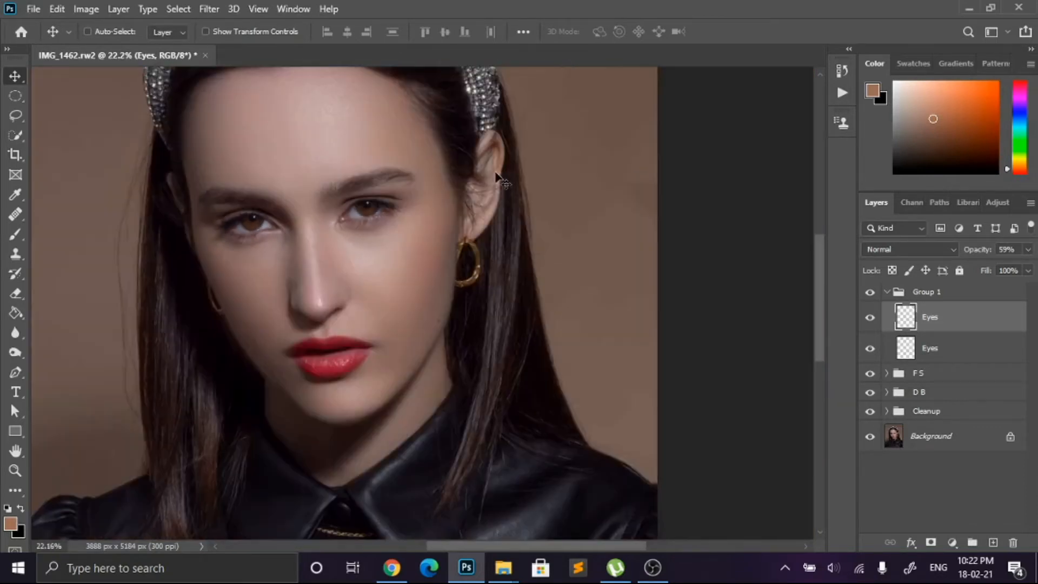
pyautogui.press('ctrl')
pyautogui.scroll(-2, 507, 234)
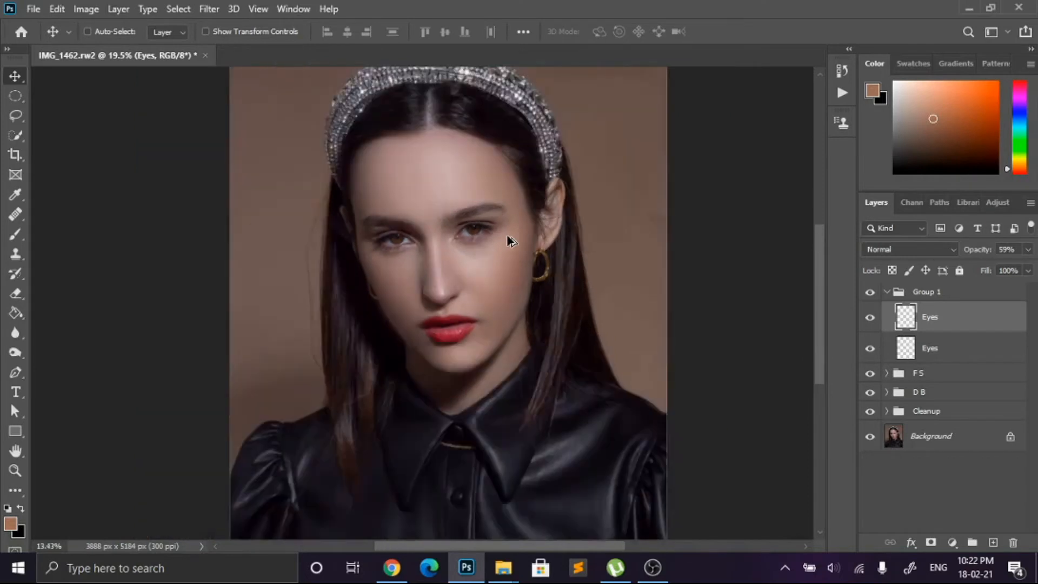
pyautogui.scroll(5, 389, 264)
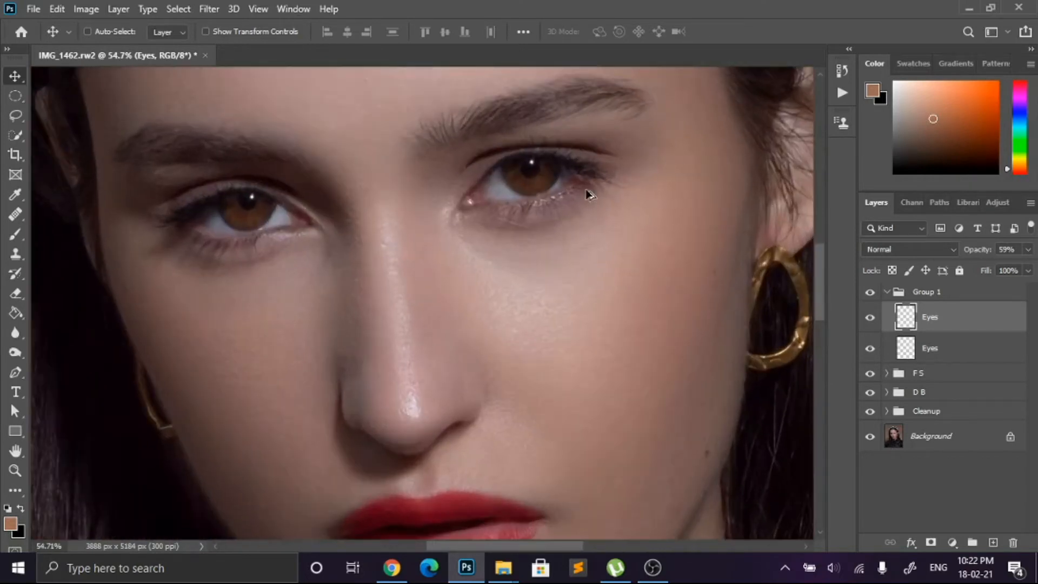
pyautogui.scroll(-3, 589, 194)
pyautogui.scroll(4, 592, 195)
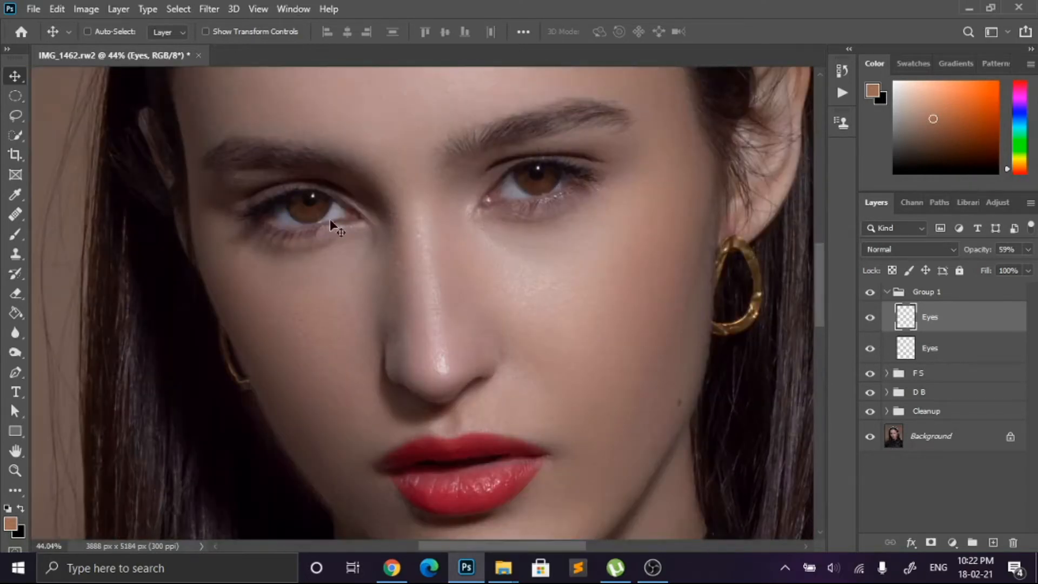
pyautogui.click(982, 292)
pyautogui.click(957, 324)
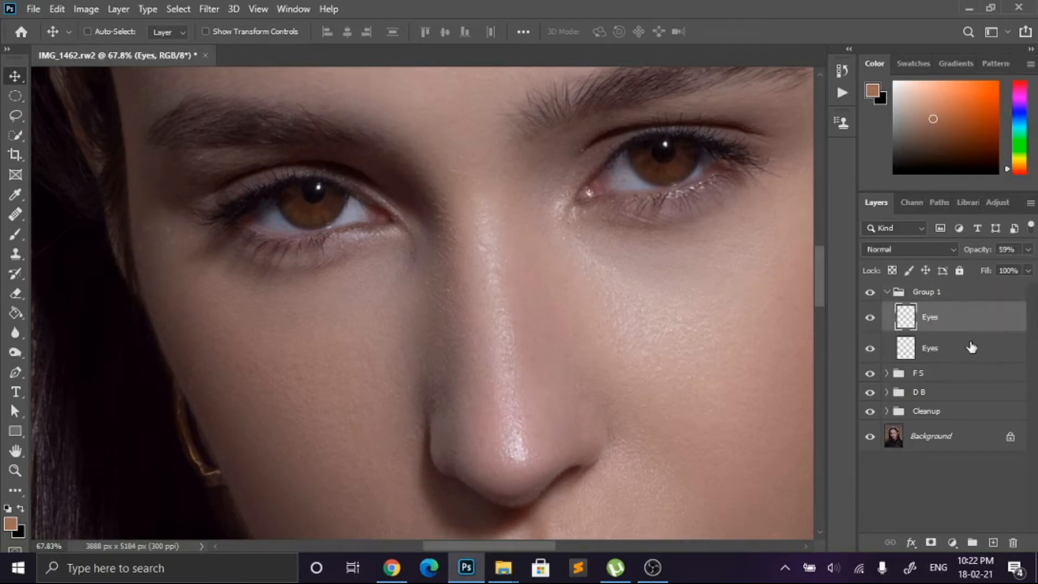
pyautogui.click(16, 292)
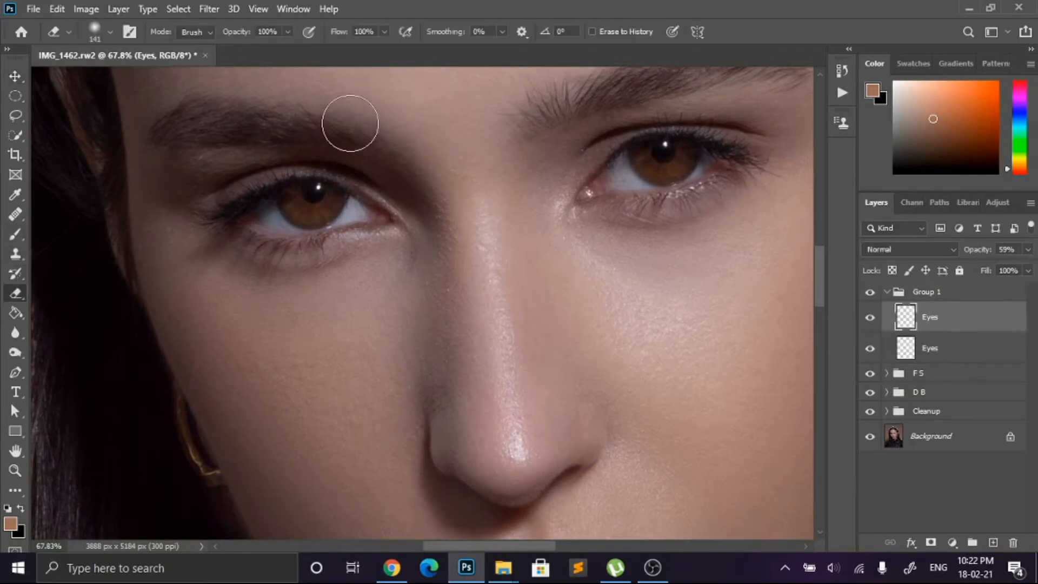
pyautogui.moveTo(287, 31); pyautogui.dragTo(250, 51)
pyautogui.press('[')
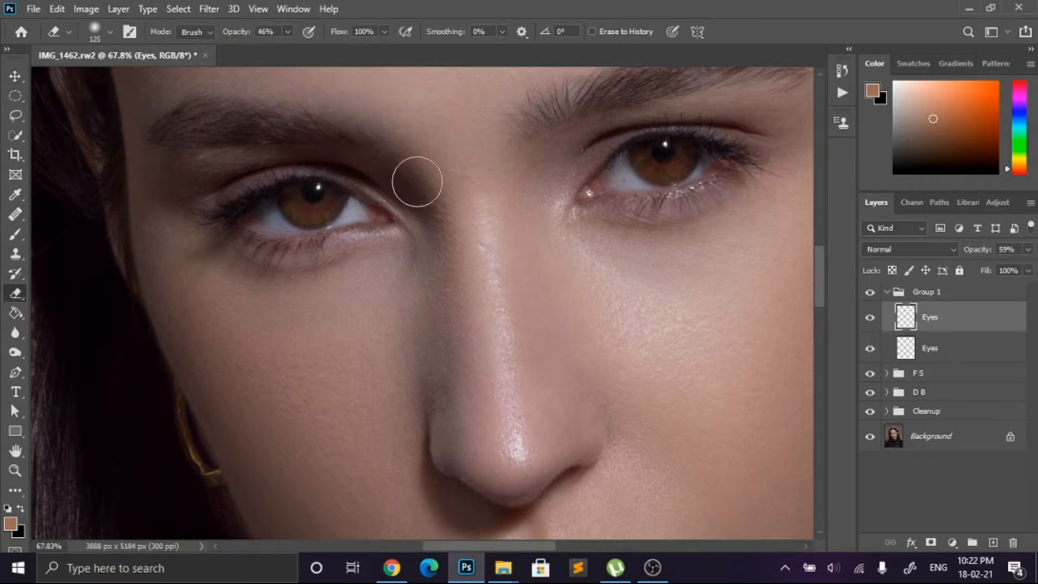
# Step: Select the lower Eyes layer and return to the upper copy while checking both eyes
pyautogui.click(970, 354)
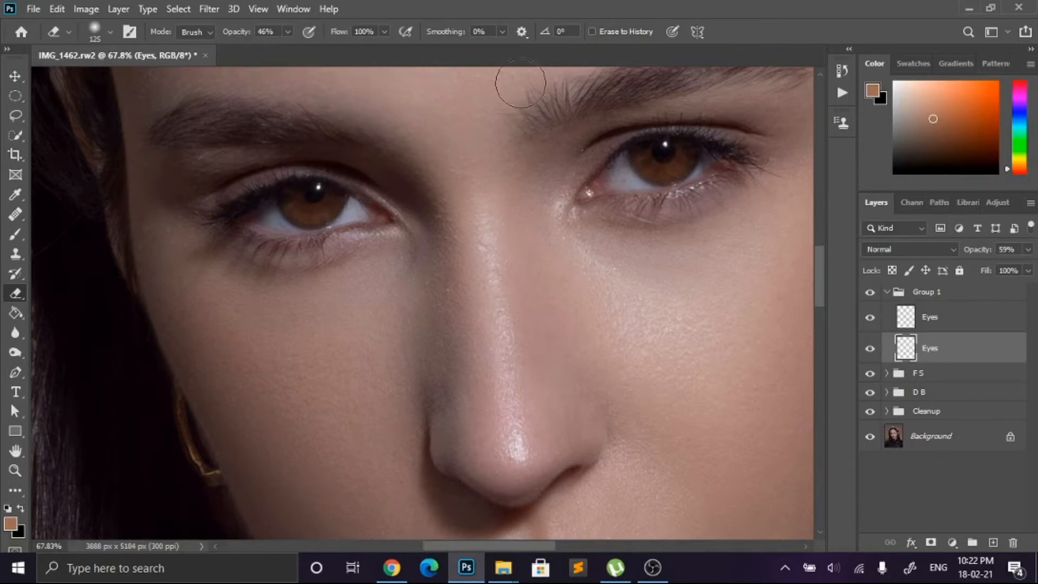
pyautogui.scroll(-5, 541, 244)
pyautogui.scroll(5, 657, 211)
pyautogui.hotkey('alt', ']')
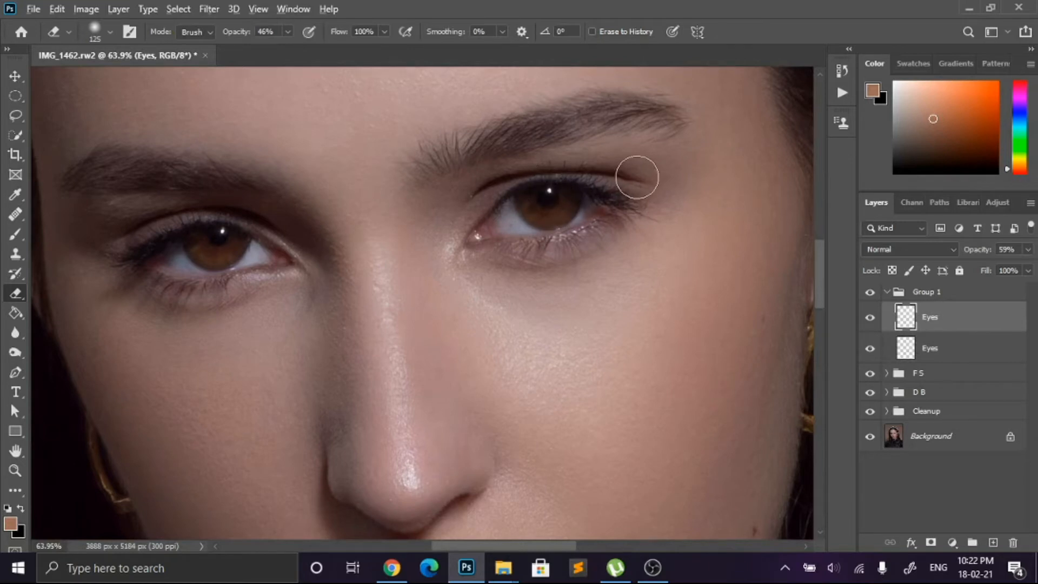
pyautogui.scroll(-6, 647, 165)
pyautogui.scroll(4, 654, 178)
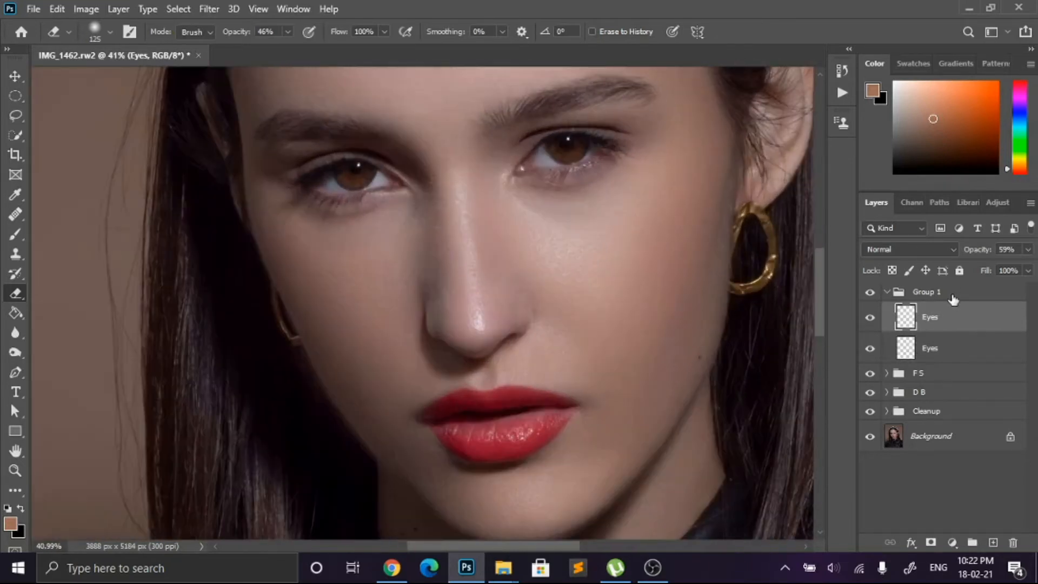
# Step: Select Group 1 together with the upper Eyes layer and set their opacity to 74%
pyautogui.click(989, 287)
pyautogui.click(1028, 249)
pyautogui.moveTo(1025, 267); pyautogui.dragTo(1028, 270)
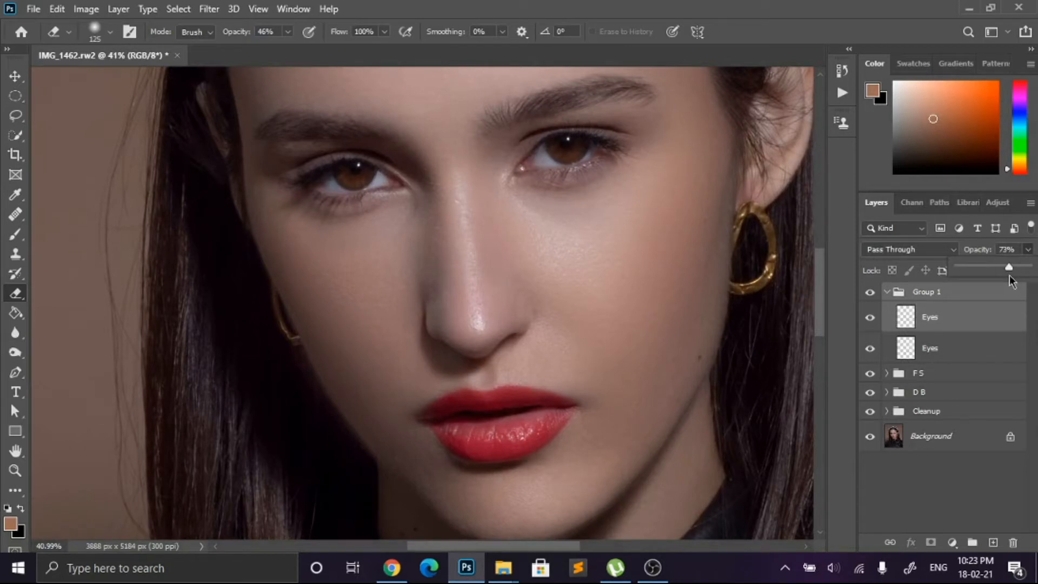
pyautogui.scroll(-4, 702, 271)
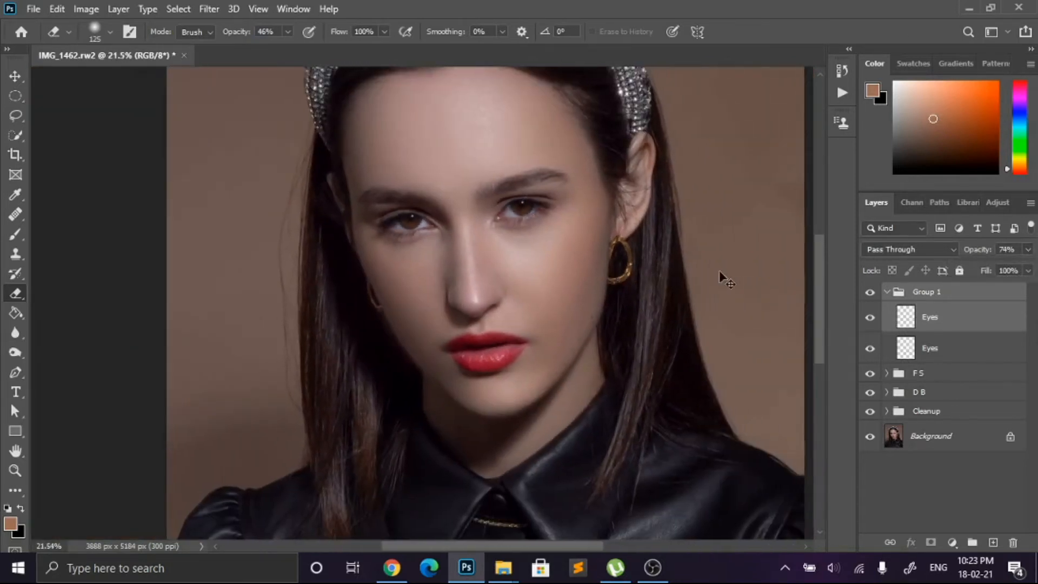
# Step: Add a new layer above the upper Eyes layer and set up the Brush with white as the foreground colour
pyautogui.click(978, 337)
pyautogui.scroll(5, 533, 265)
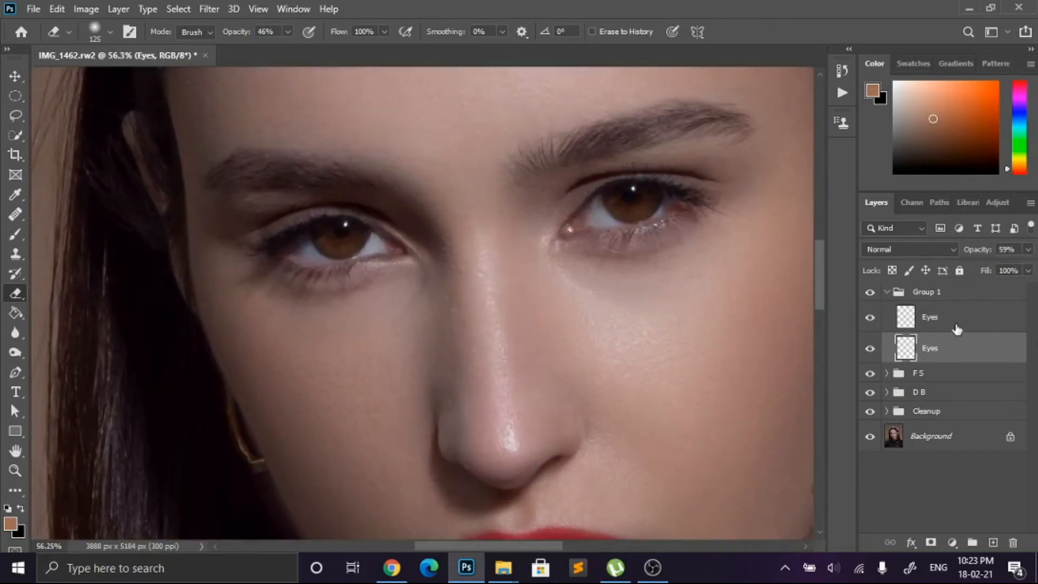
pyautogui.click(956, 324)
pyautogui.click(993, 542)
pyautogui.click(16, 234)
pyautogui.click(7, 509)
pyautogui.press('x')
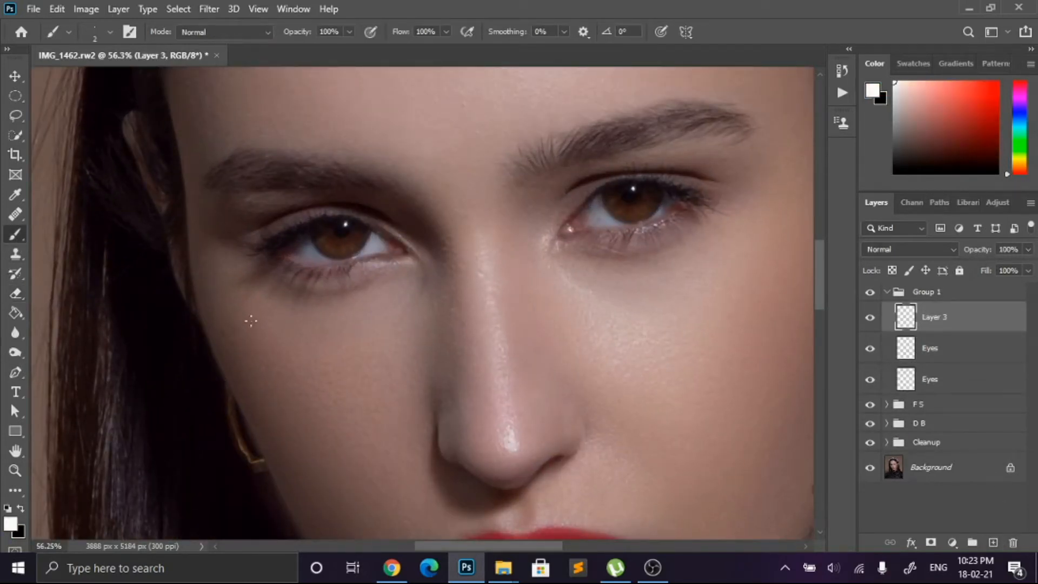
# Step: Paint soft white highlights over the lower part of the iris in both eyes with a 35 px brush
pyautogui.press(']')
pyautogui.press(']')
pyautogui.press(']')
pyautogui.press(']')
pyautogui.press(']')
pyautogui.press(']')
pyautogui.press(']')
pyautogui.press(']')
pyautogui.press(']')
pyautogui.press(']')
pyautogui.press(']')
pyautogui.press(']')
pyautogui.press(']')
pyautogui.scroll(4, 352, 269)
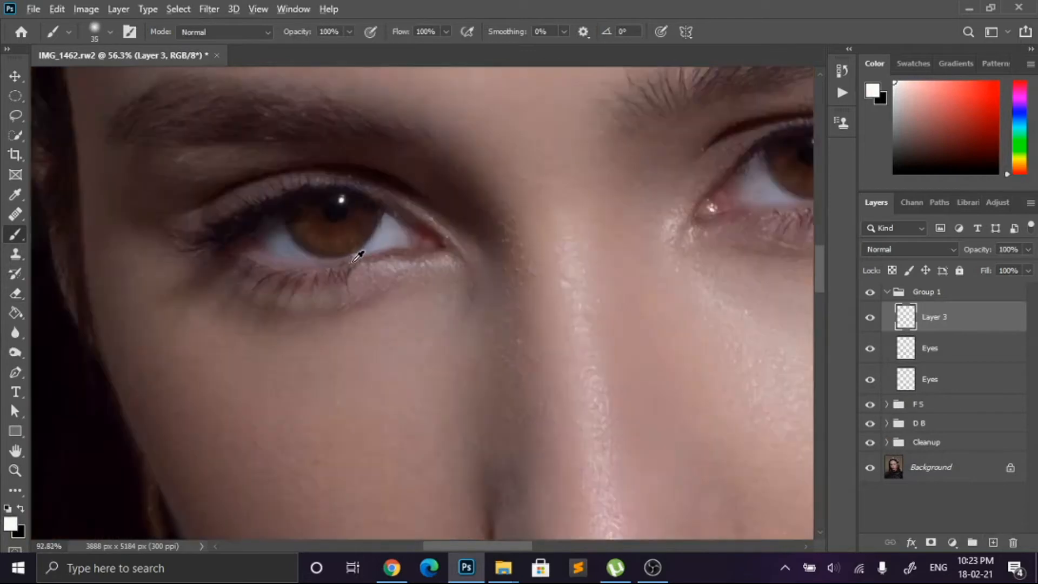
pyautogui.moveTo(301, 227); pyautogui.dragTo(341, 232)
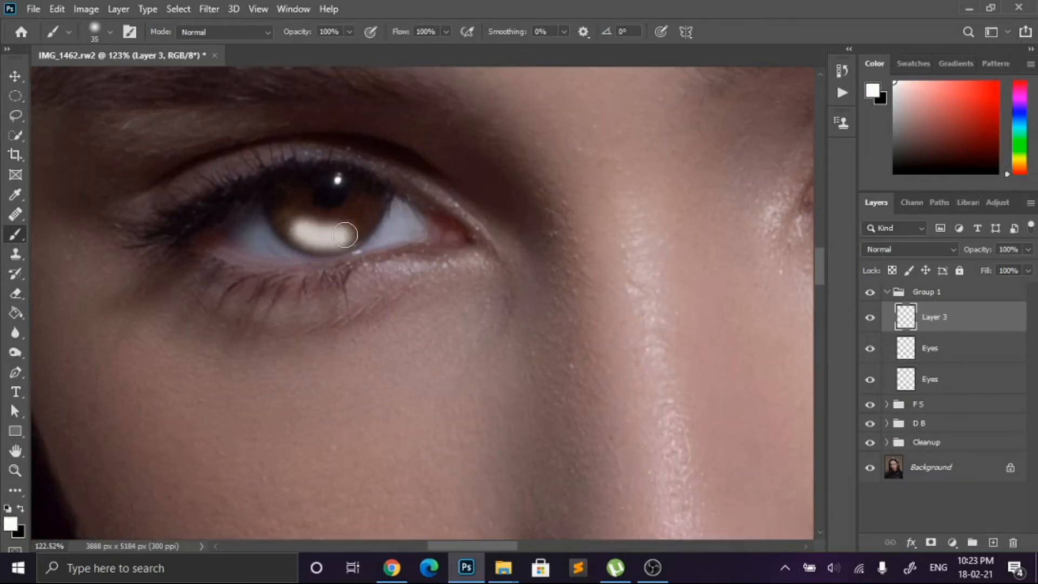
pyautogui.scroll(-4, 341, 232)
pyautogui.scroll(5, 645, 226)
pyautogui.scroll(2, 645, 226)
pyautogui.scroll(1, 452, 169)
pyautogui.moveTo(439, 171); pyautogui.dragTo(498, 171)
pyautogui.scroll(-8, 394, 220)
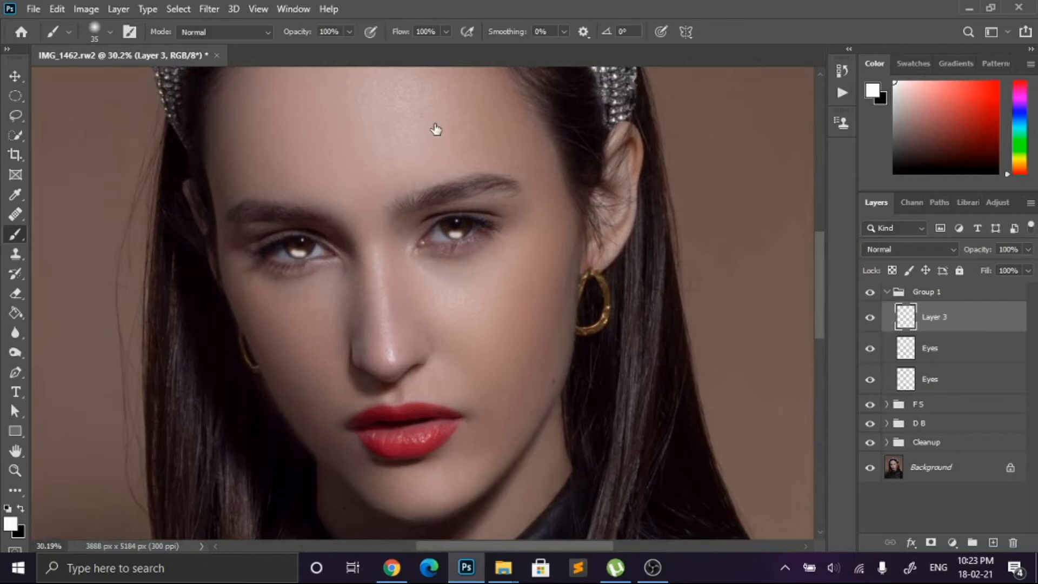
# Step: Blend the iris highlights with Blend If by splitting the Underlying Layer's black slider to 45 / 104 and apply the layer style
pyautogui.moveTo(556, 67); pyautogui.dragTo(624, 74)
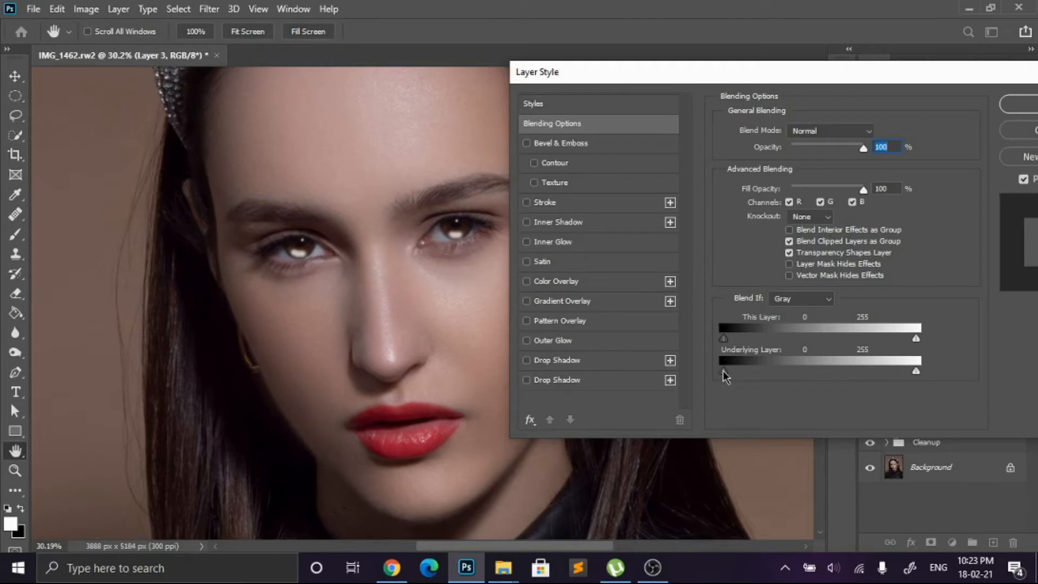
pyautogui.moveTo(726, 371); pyautogui.dragTo(779, 375)
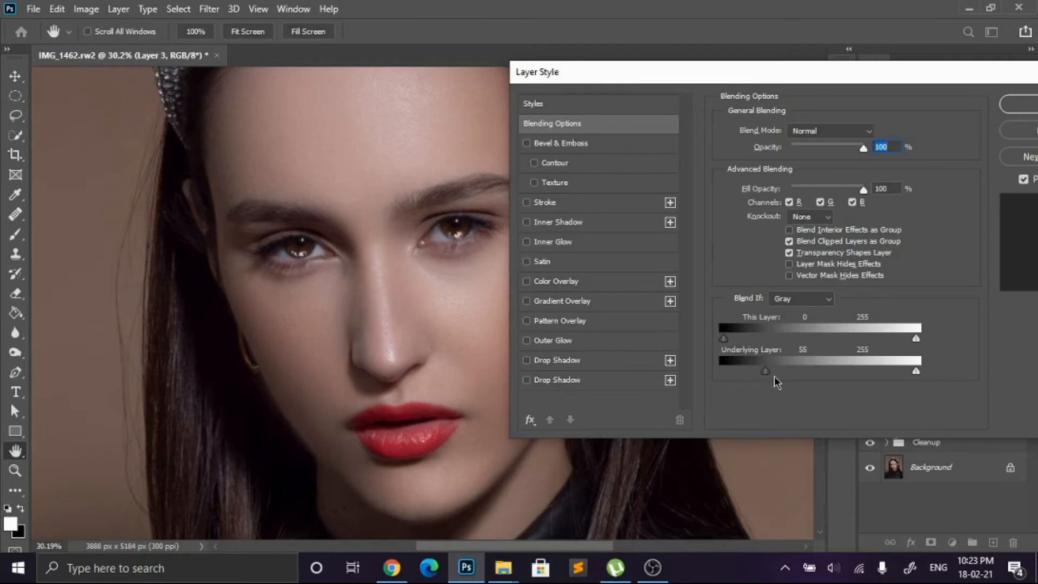
pyautogui.moveTo(780, 373); pyautogui.dragTo(790, 373)
pyautogui.moveTo(765, 377)
pyautogui.mouseDown()
pyautogui.moveTo(746, 377)
pyautogui.moveTo(789, 374)
pyautogui.moveTo(759, 377)
pyautogui.mouseUp()
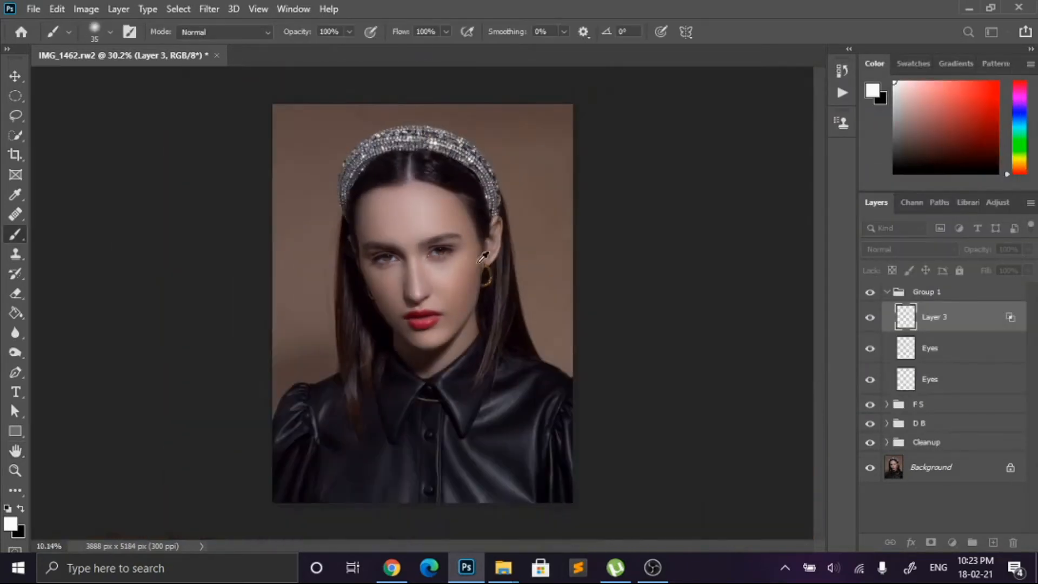
pyautogui.scroll(7, 419, 262)
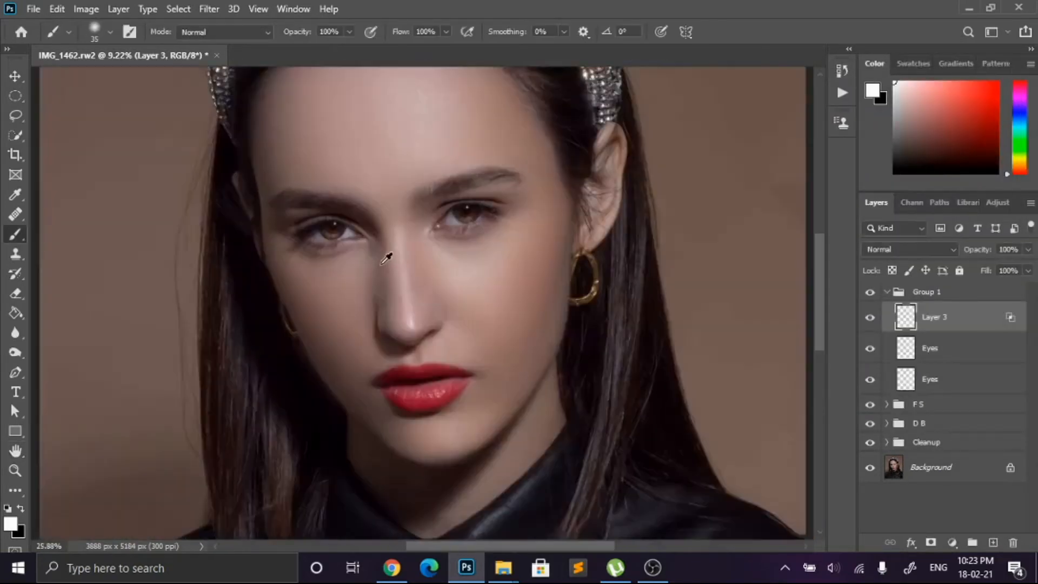
# Step: Lower the iris highlight layer's opacity to 72% and apply a Gaussian Blur with a 19.4 px radius
pyautogui.click(1028, 250)
pyautogui.moveTo(1024, 273)
pyautogui.mouseDown()
pyautogui.moveTo(992, 276)
pyautogui.moveTo(1025, 279)
pyautogui.mouseUp()
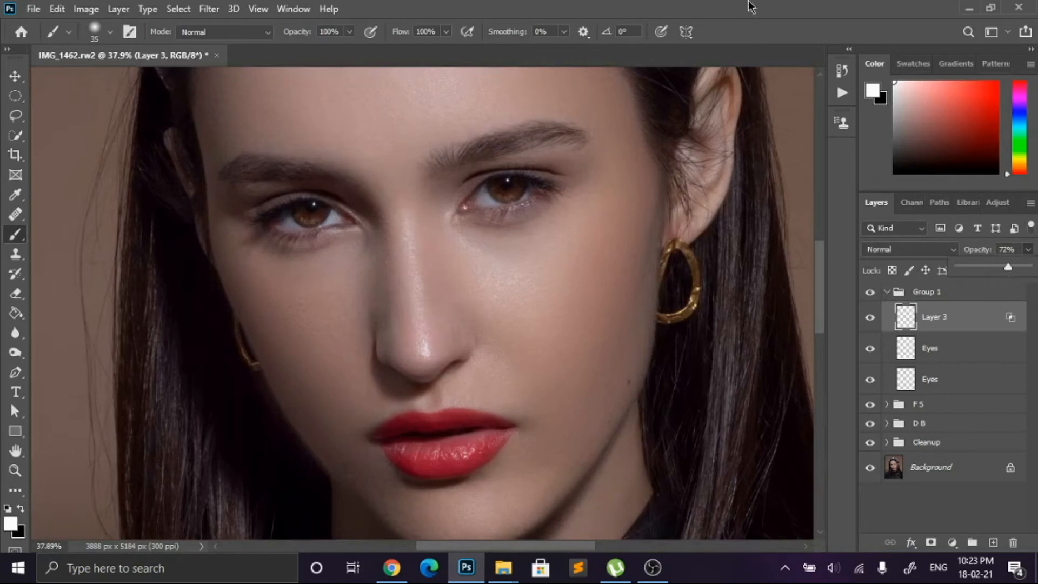
pyautogui.click(209, 9)
pyautogui.moveTo(315, 195)
pyautogui.moveTo(370, 180)
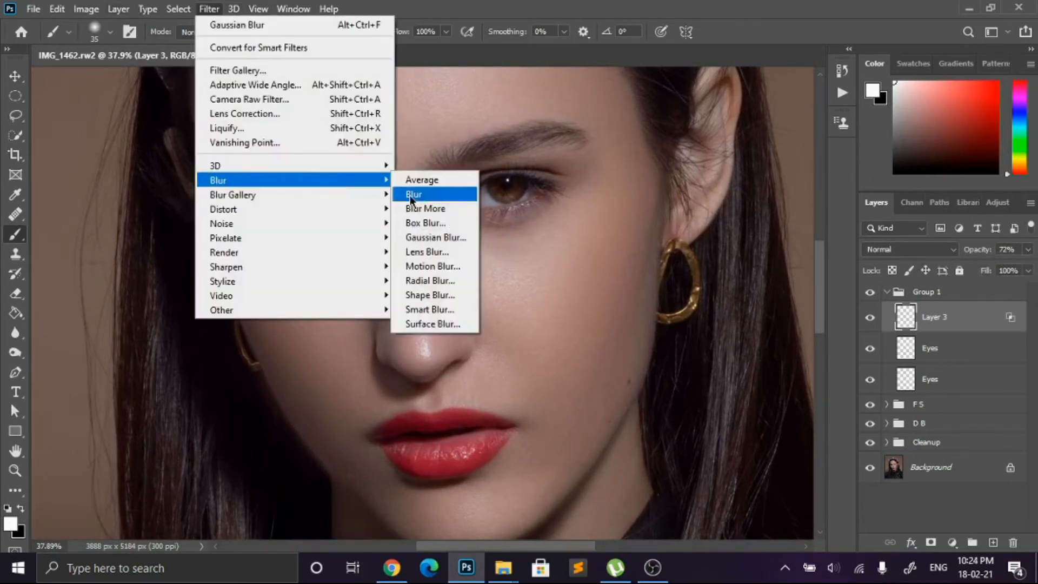
pyautogui.click(429, 234)
pyautogui.moveTo(813, 399); pyautogui.dragTo(816, 399)
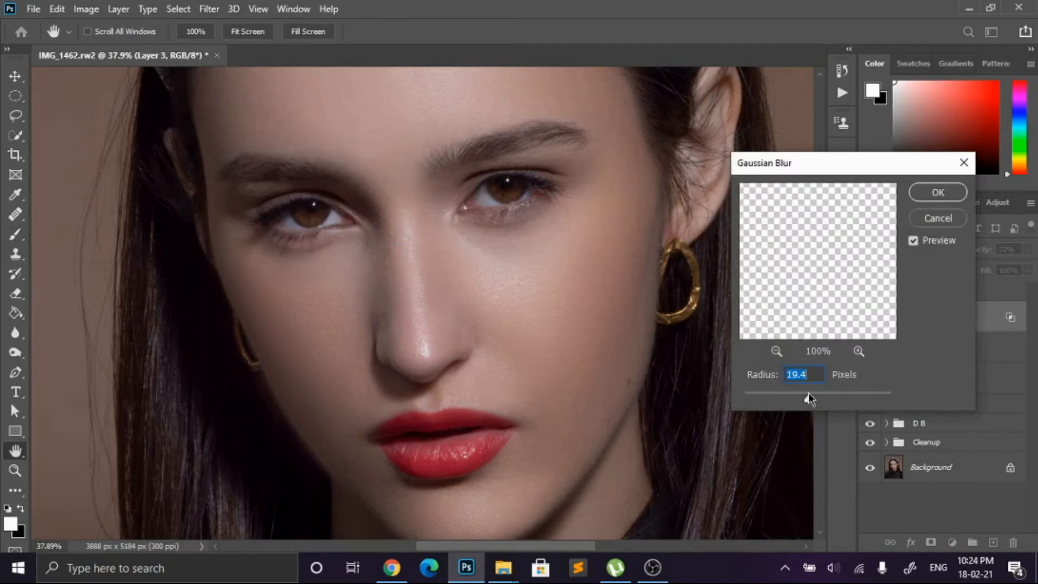
pyautogui.click(929, 193)
# Step: Set the blurred highlight layer's opacity to 100% and check the eyes both close up and in the full portrait
pyautogui.click(1028, 249)
pyautogui.moveTo(1015, 267); pyautogui.dragTo(1027, 267)
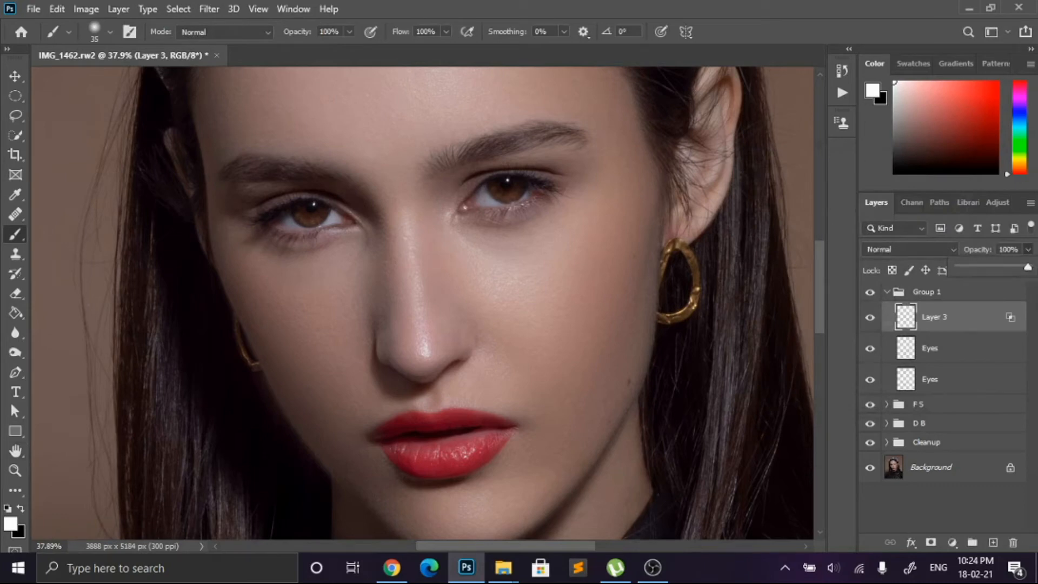
pyautogui.scroll(-5, 591, 259)
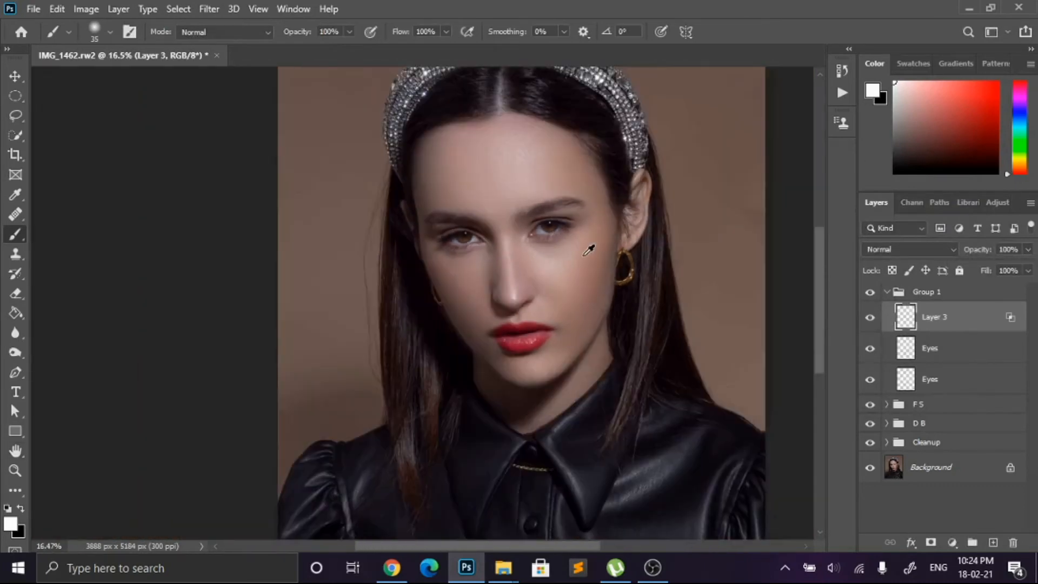
pyautogui.scroll(4, 404, 304)
pyautogui.scroll(5, 404, 304)
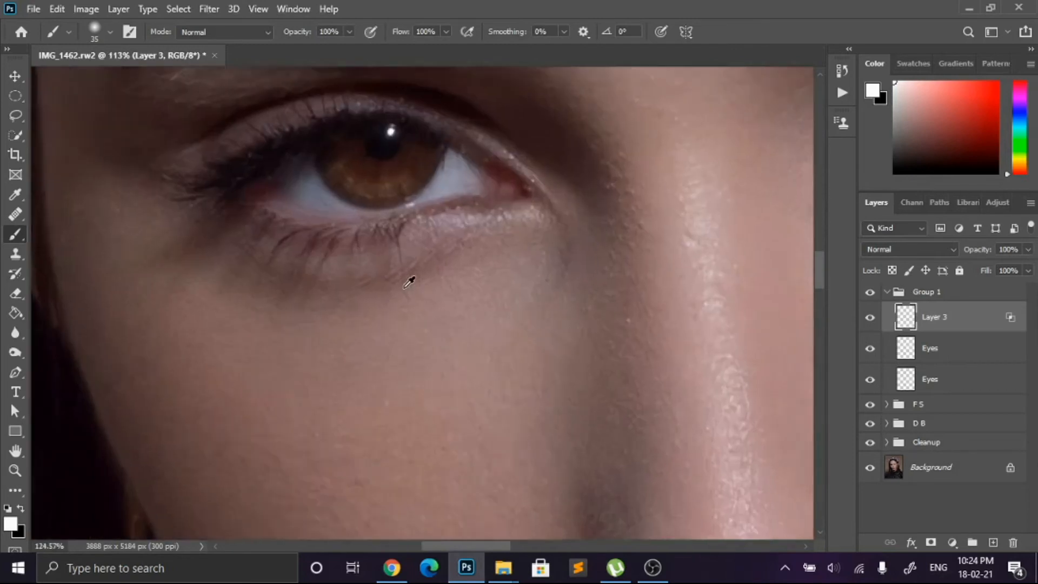
pyautogui.scroll(-3, 407, 284)
pyautogui.scroll(-5, 409, 281)
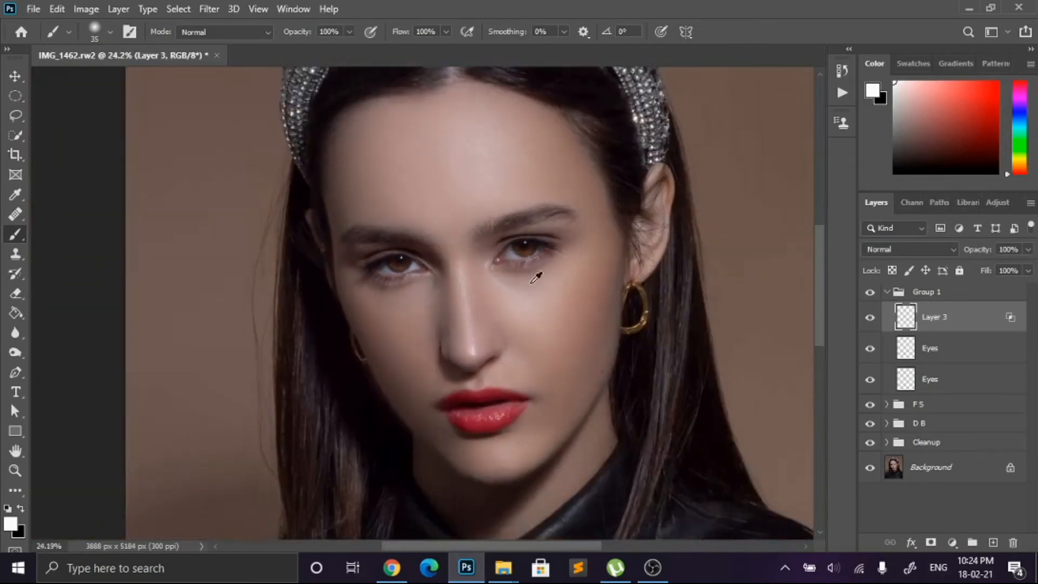
pyautogui.scroll(-1, 562, 272)
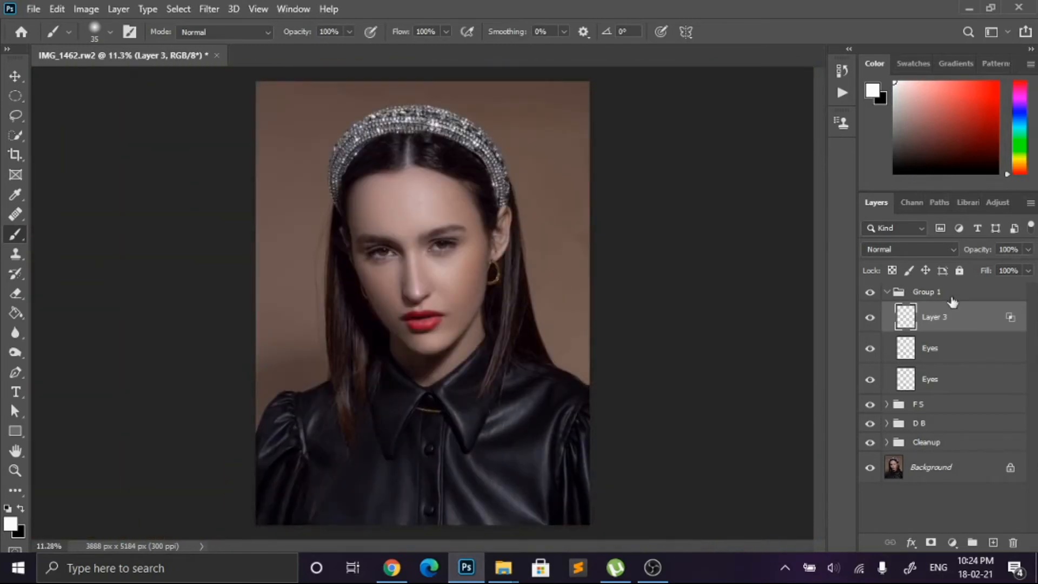
# Step: Rename Group 1 as Eyes and collapse the group
pyautogui.click(949, 292)
pyautogui.doubleClick(927, 292)
pyautogui.write('Eyes')
pyautogui.press('Return')
pyautogui.click(887, 294)
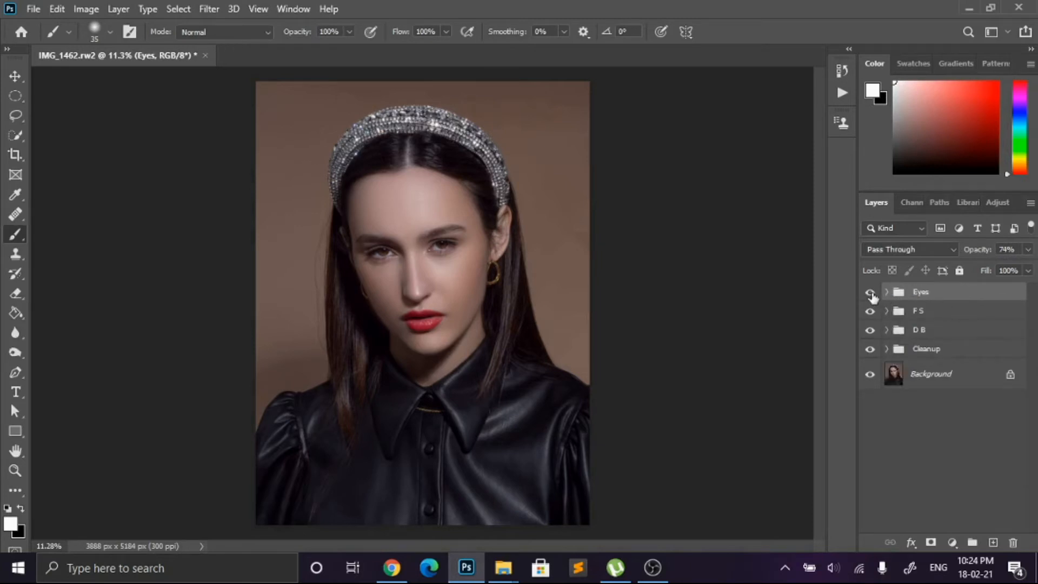
# Step: Compare the portrait with and without the Eyes group and examine the eyes up close
pyautogui.scroll(4, 366, 255)
pyautogui.click(870, 292)
pyautogui.click(870, 292)
pyautogui.click(870, 292)
pyautogui.click(869, 292)
pyautogui.scroll(-3, 374, 285)
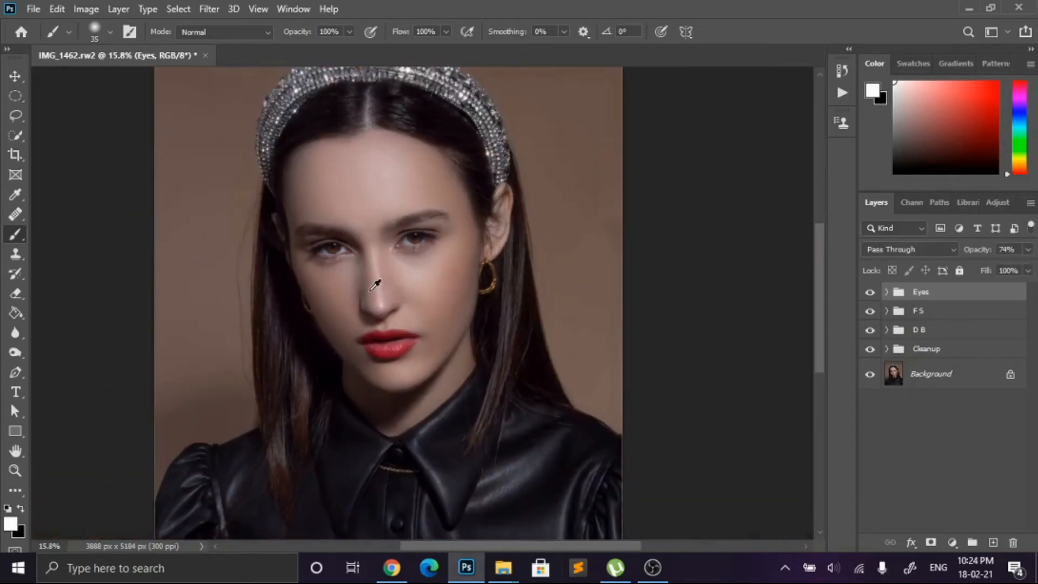
pyautogui.scroll(6, 373, 331)
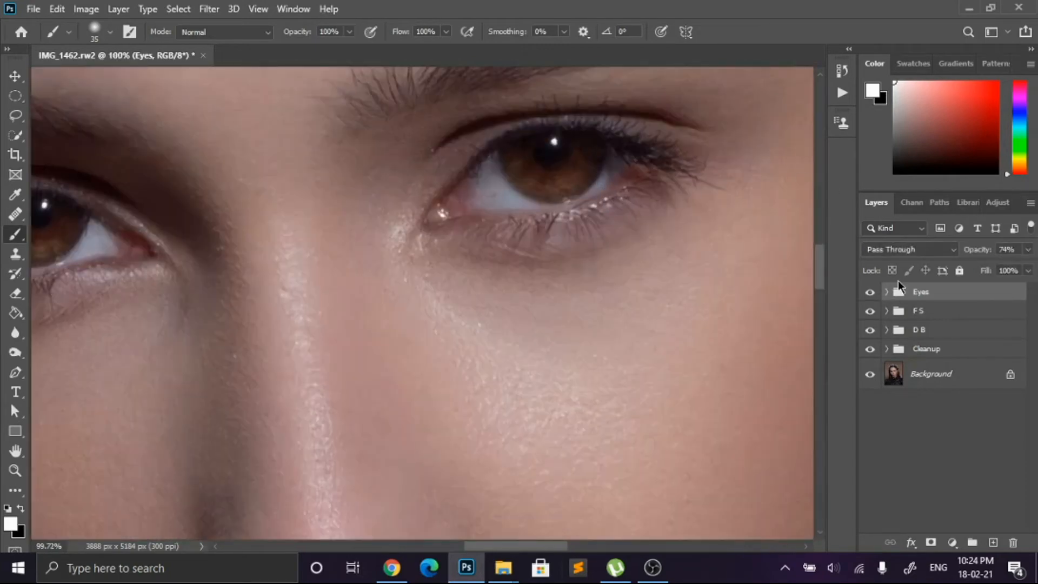
# Step: Add a new layer at the top of the Eyes group and set the Clone Stamp to sample Current & Below
pyautogui.click(887, 292)
pyautogui.click(935, 317)
pyautogui.click(993, 543)
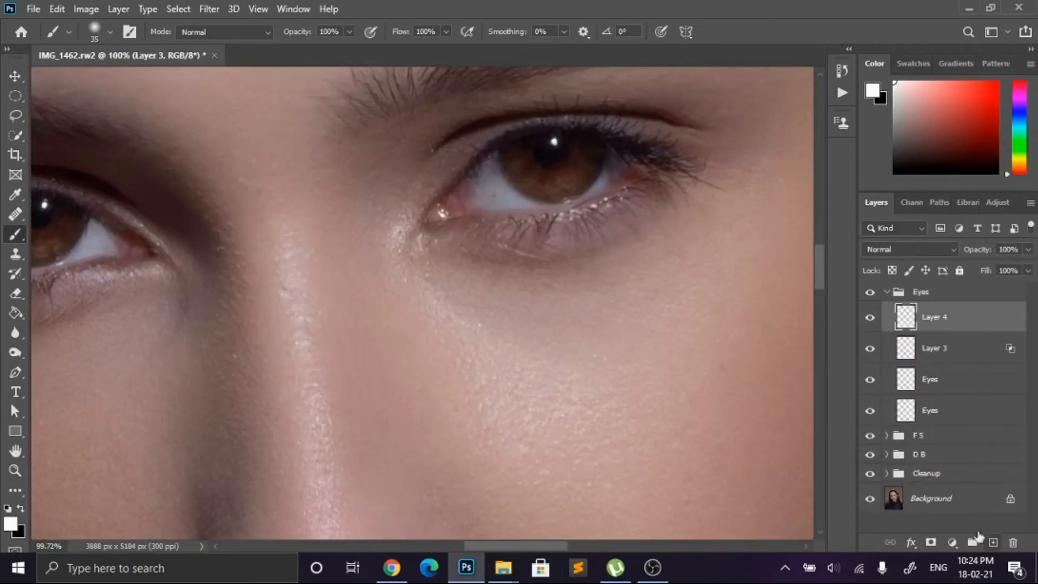
pyautogui.click(15, 254)
pyautogui.scroll(5, 472, 184)
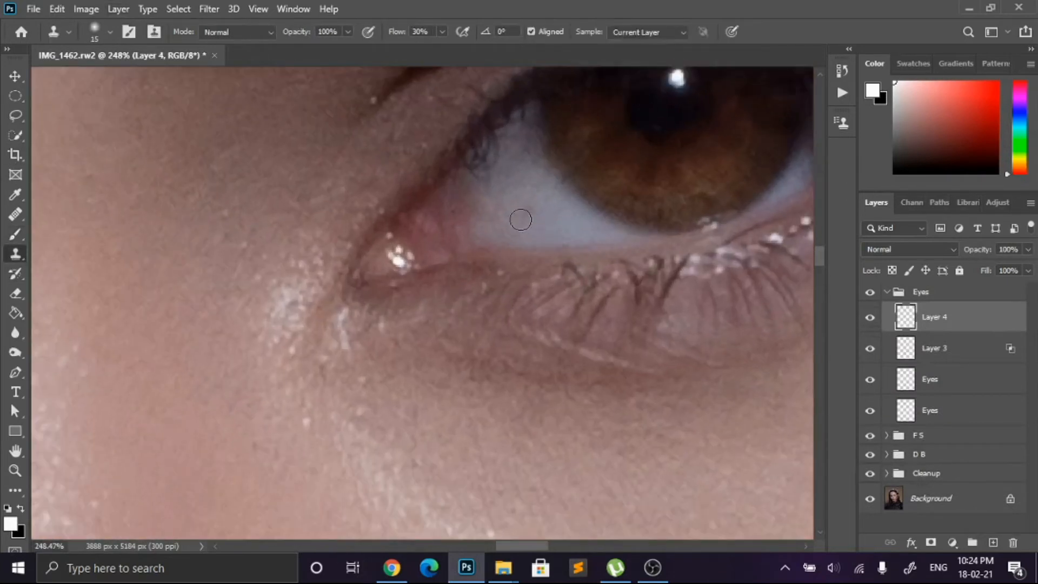
pyautogui.click(665, 31)
pyautogui.click(638, 51)
# Step: Clone clean areas over the blemishes in the white of the image-right eye, beside the inner corner
pyautogui.moveTo(520, 212)
pyautogui.mouseDown()
pyautogui.moveTo(544, 210)
pyautogui.moveTo(532, 194)
pyautogui.mouseUp()
pyautogui.keyDown('alt'); pyautogui.click(538, 230); pyautogui.keyUp('alt')
pyautogui.moveTo(535, 229); pyautogui.dragTo(516, 229)
pyautogui.keyDown('alt'); pyautogui.click(586, 227); pyautogui.keyUp('alt')
pyautogui.scroll(1, 586, 227)
pyautogui.keyDown('alt'); pyautogui.click(492, 207); pyautogui.keyUp('alt')
pyautogui.moveTo(482, 197); pyautogui.dragTo(473, 181)
# Step: Retouch the outer white of the image-left eye with the Clone Stamp and reduce the brush to 9 px
pyautogui.scroll(-10, 661, 208)
pyautogui.scroll(10, 285, 256)
pyautogui.keyDown('alt'); pyautogui.click(201, 229); pyautogui.keyUp('alt')
pyautogui.moveTo(222, 237); pyautogui.dragTo(225, 242)
pyautogui.press('[')
pyautogui.press('[')
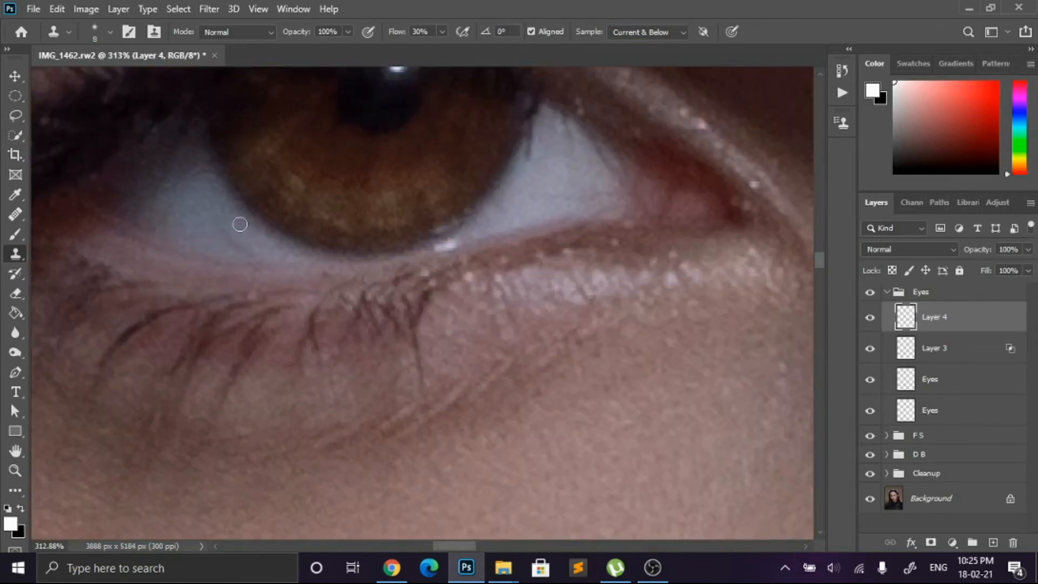
# Step: Clone clean tone over the inner white of the image-left eye using a 15 px brush
pyautogui.scroll(-2, 544, 206)
pyautogui.press(']')
pyautogui.press(']')
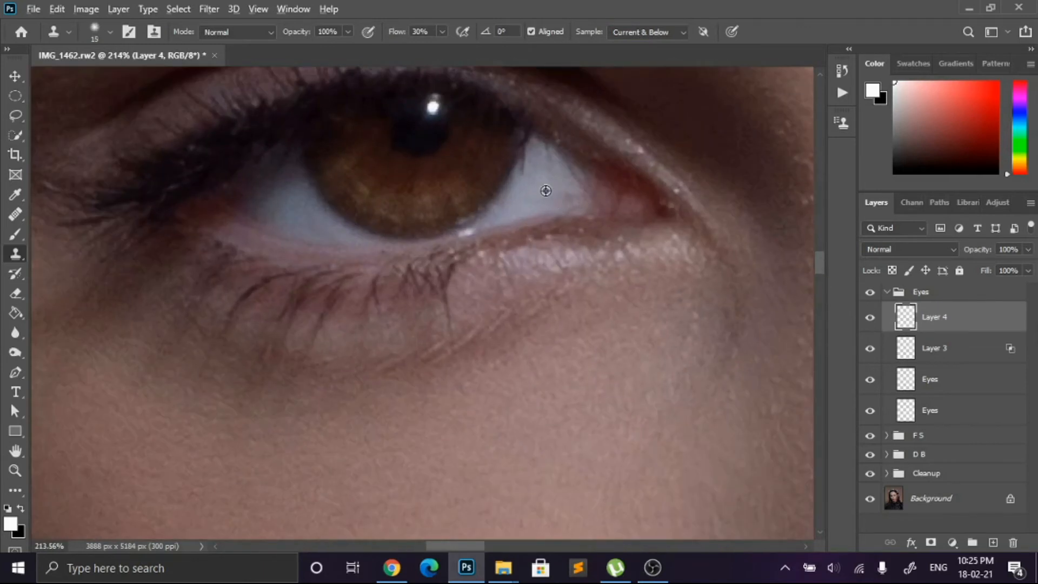
pyautogui.keyDown('alt'); pyautogui.click(523, 199); pyautogui.keyUp('alt')
pyautogui.click(567, 193)
pyautogui.scroll(-6, 678, 161)
pyautogui.scroll(7, 661, 168)
pyautogui.keyDown('alt'); pyautogui.click(552, 194); pyautogui.keyUp('alt')
pyautogui.click(551, 176)
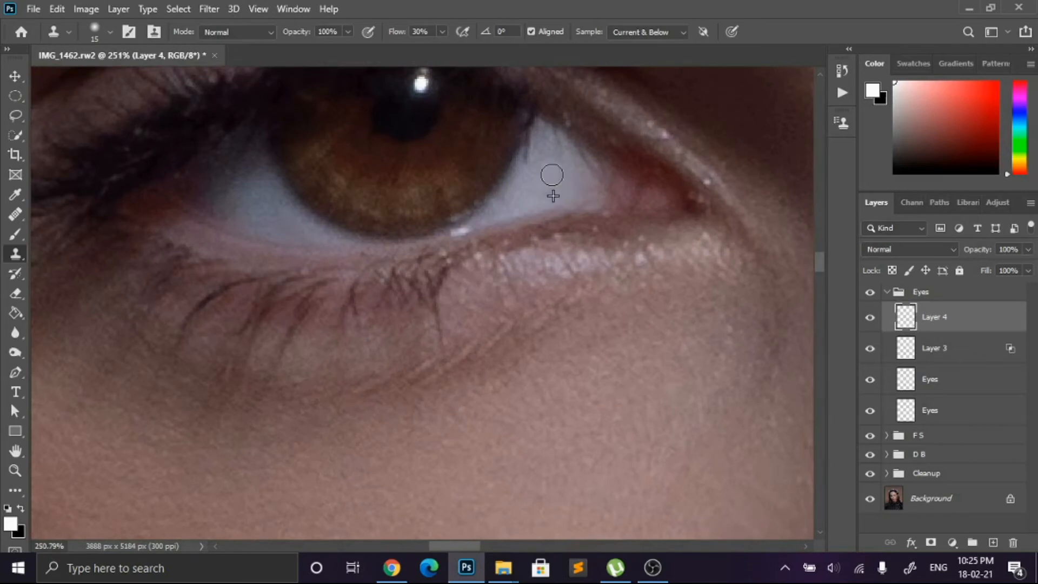
# Step: Refine the outer white of the image-left eye beside the iris with an 8 px Clone Stamp and review the full portrait
pyautogui.scroll(-4, 557, 181)
pyautogui.scroll(3, 387, 207)
pyautogui.scroll(-3, 464, 203)
pyautogui.scroll(5, 453, 206)
pyautogui.press('[')
pyautogui.press('[')
pyautogui.press('[')
pyautogui.keyDown('alt'); pyautogui.click(405, 212); pyautogui.keyUp('alt')
pyautogui.click(421, 248)
pyautogui.keyDown('alt'); pyautogui.click(397, 208); pyautogui.keyUp('alt')
pyautogui.click(399, 228)
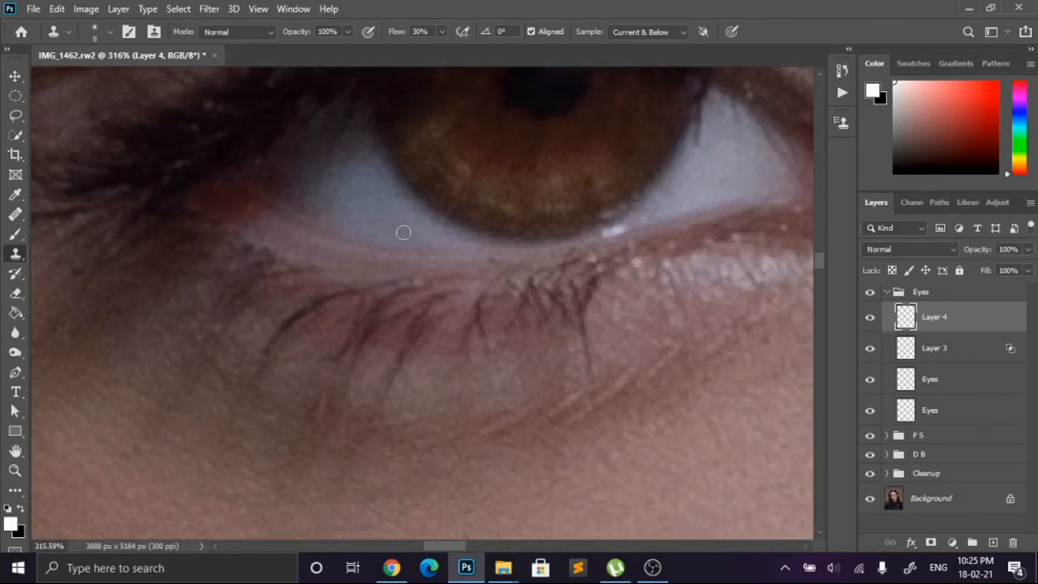
pyautogui.scroll(-12, 475, 259)
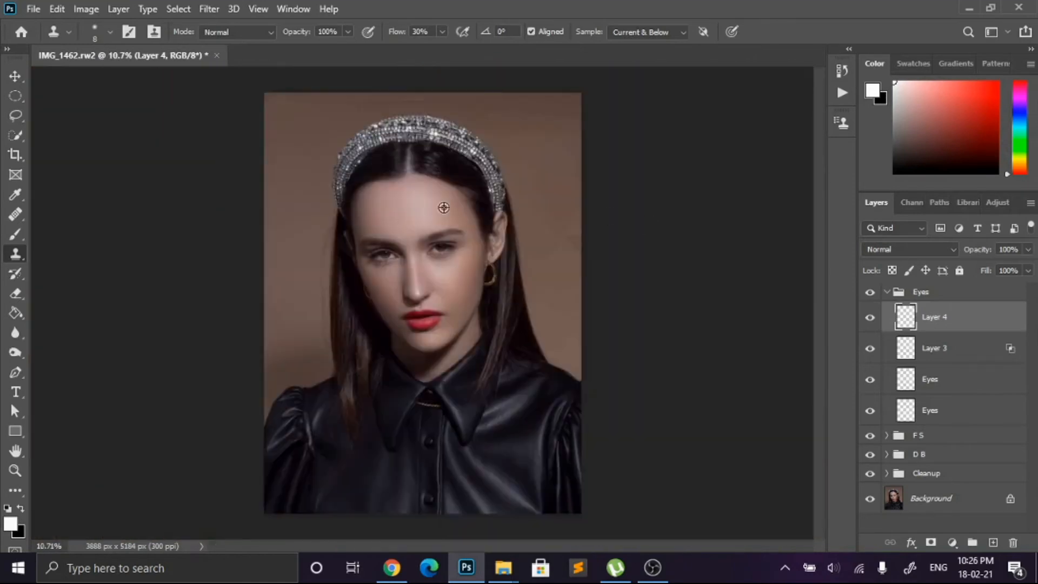
# Step: Collapse the Eyes group and stamp all visible layers into a new merged layer above it
pyautogui.click(886, 292)
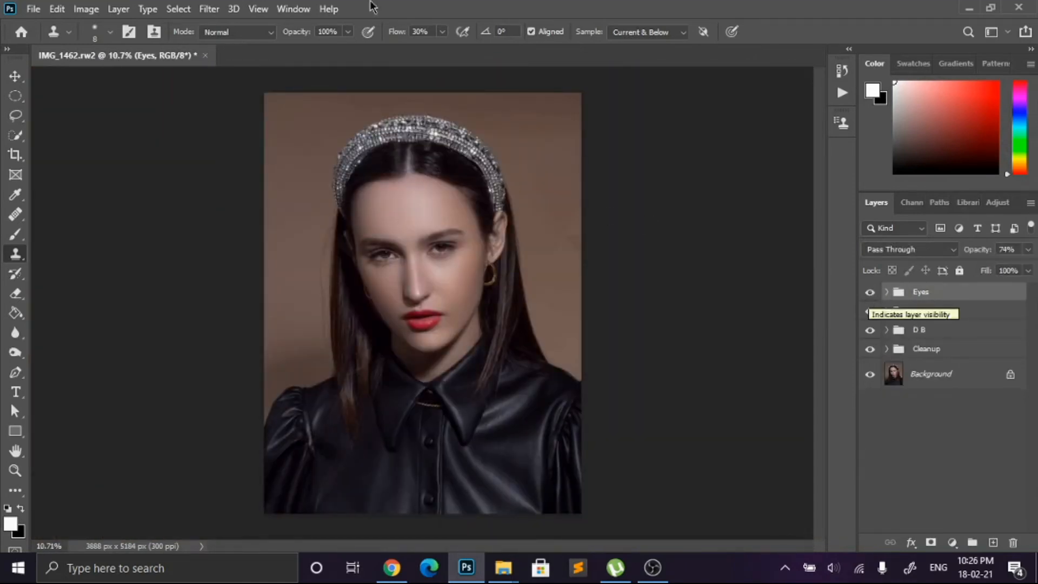
pyautogui.scroll(5, 436, 313)
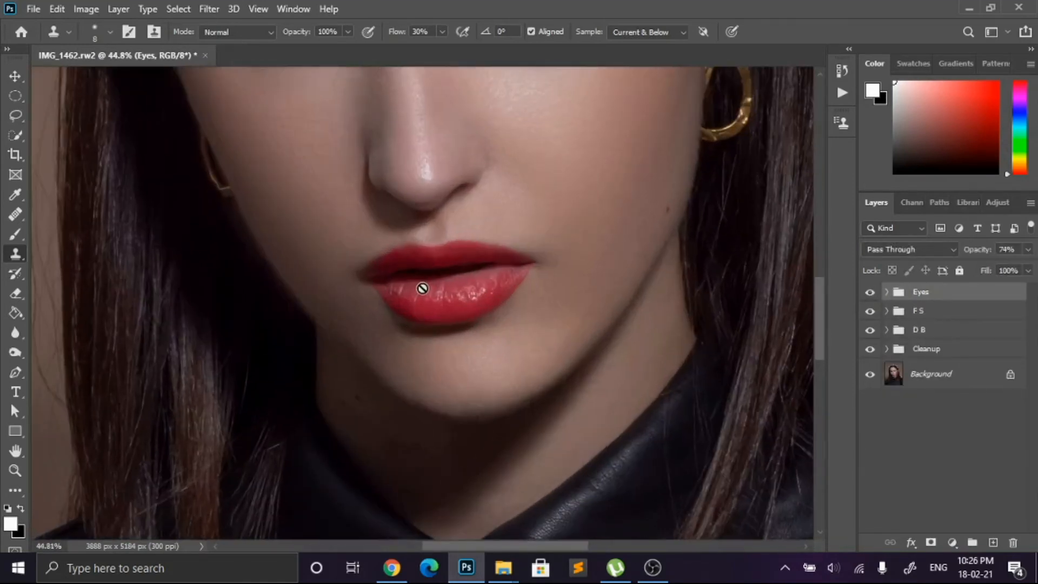
pyautogui.scroll(2, 423, 288)
pyautogui.scroll(3, 451, 335)
pyautogui.scroll(-5, 446, 333)
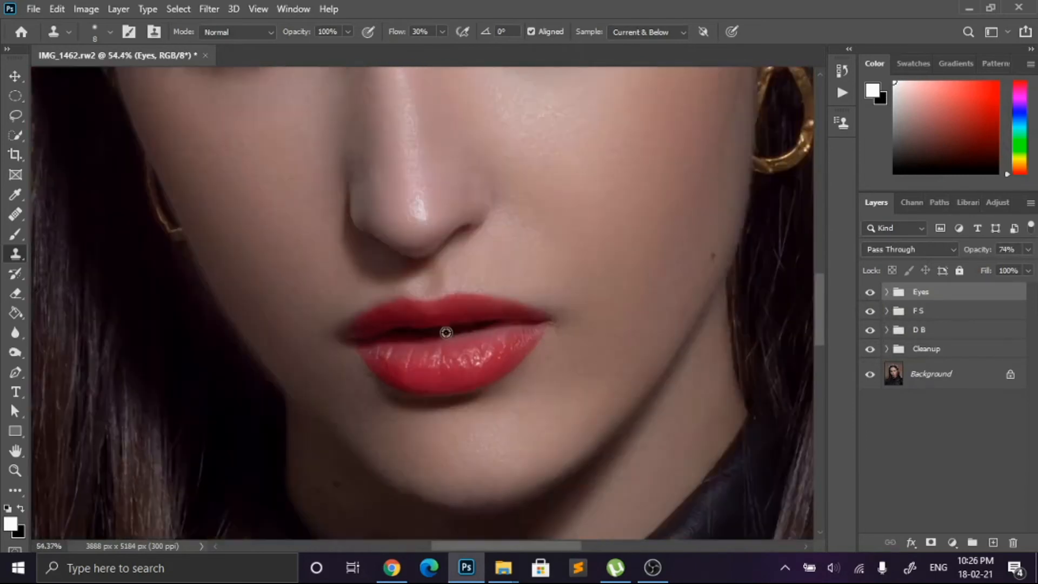
pyautogui.scroll(4, 449, 327)
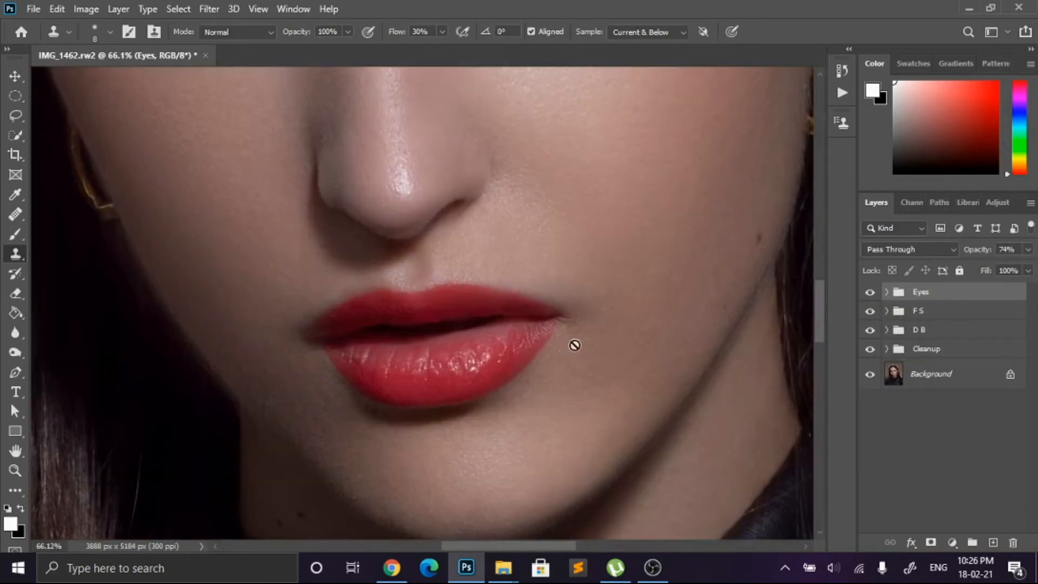
pyautogui.hotkey('ctrl', 'shift', 'alt', 'e')
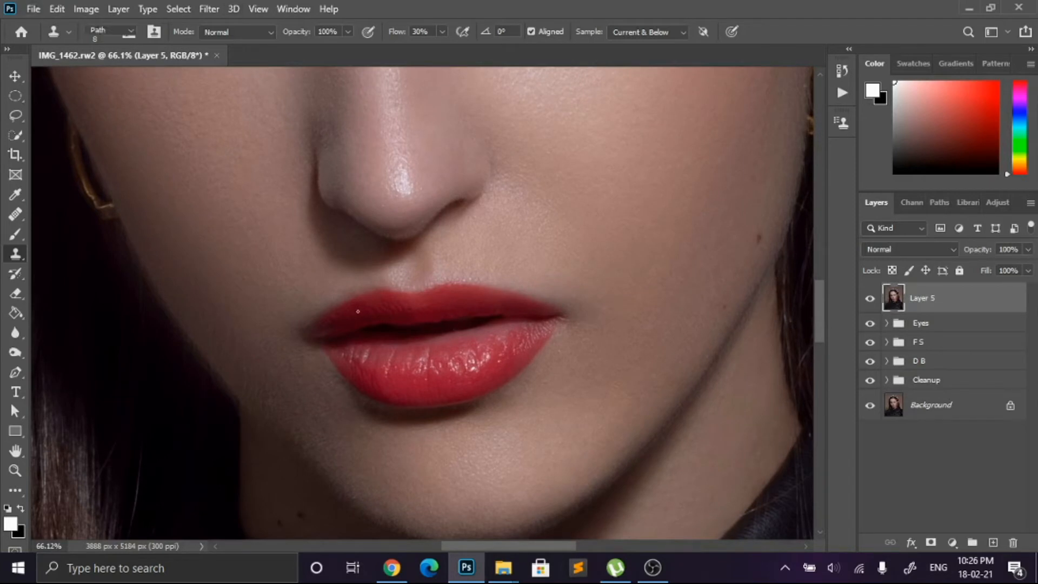
# Step: Open the merged layer in Liquify and nudge the upper lip's image-left corner and cupid's bow, reducing the brush size to 80
pyautogui.press('v')
pyautogui.click(209, 9)
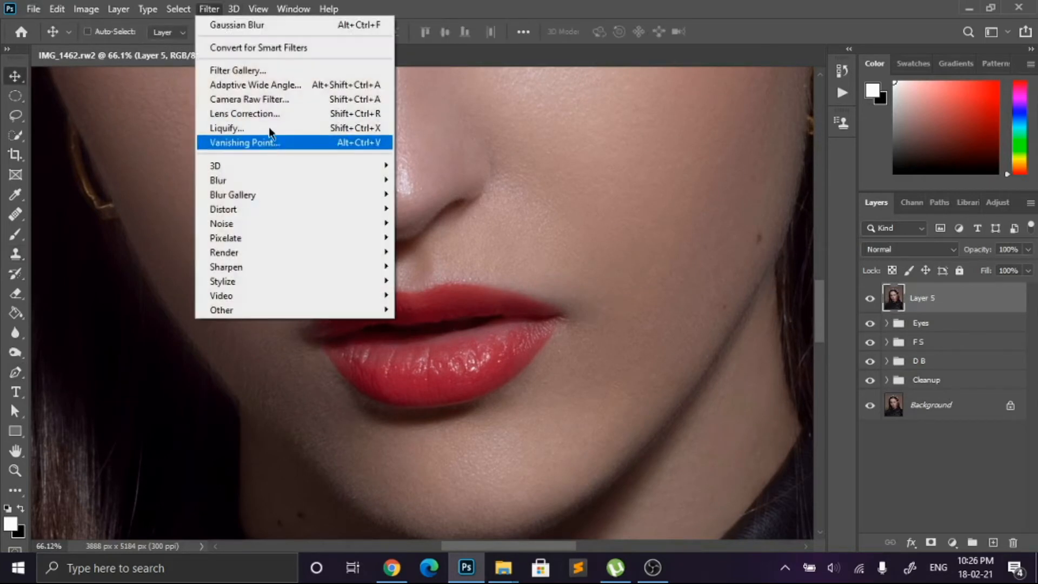
pyautogui.click(232, 126)
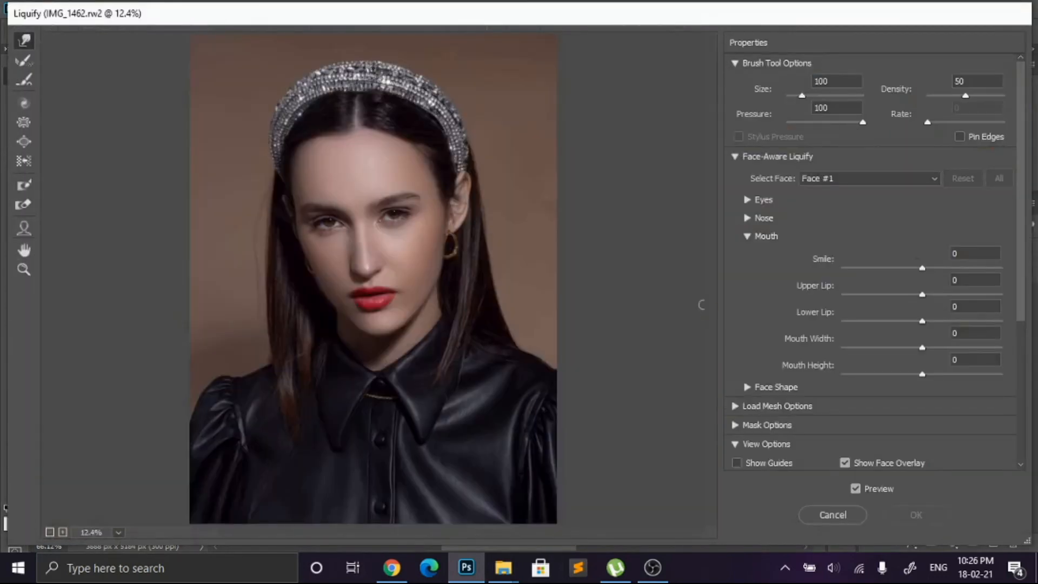
pyautogui.scroll(13, 368, 308)
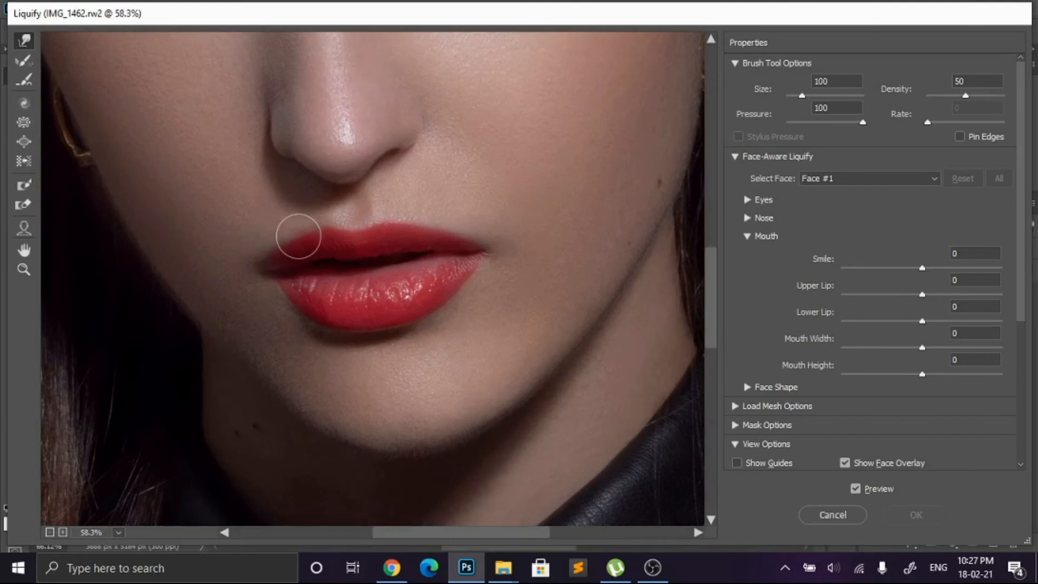
pyautogui.press(']')
pyautogui.press('[')
pyautogui.moveTo(287, 244); pyautogui.dragTo(280, 241)
pyautogui.moveTo(386, 225); pyautogui.dragTo(386, 219)
pyautogui.press('[')
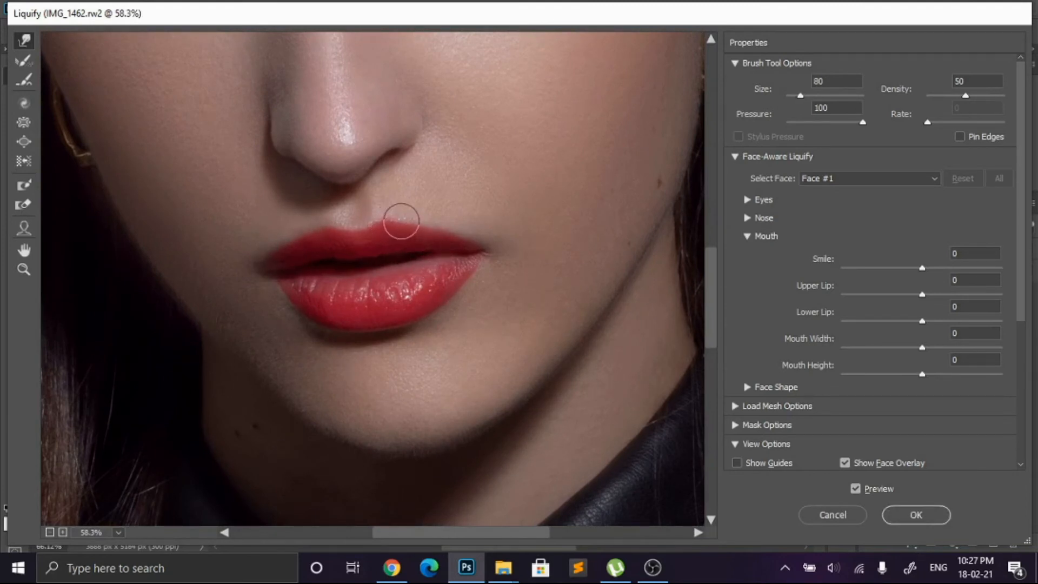
# Step: Refine the lip contour with brush sizes up to 125 and apply the Liquify reshaping
pyautogui.press(']')
pyautogui.press(']')
pyautogui.press(']')
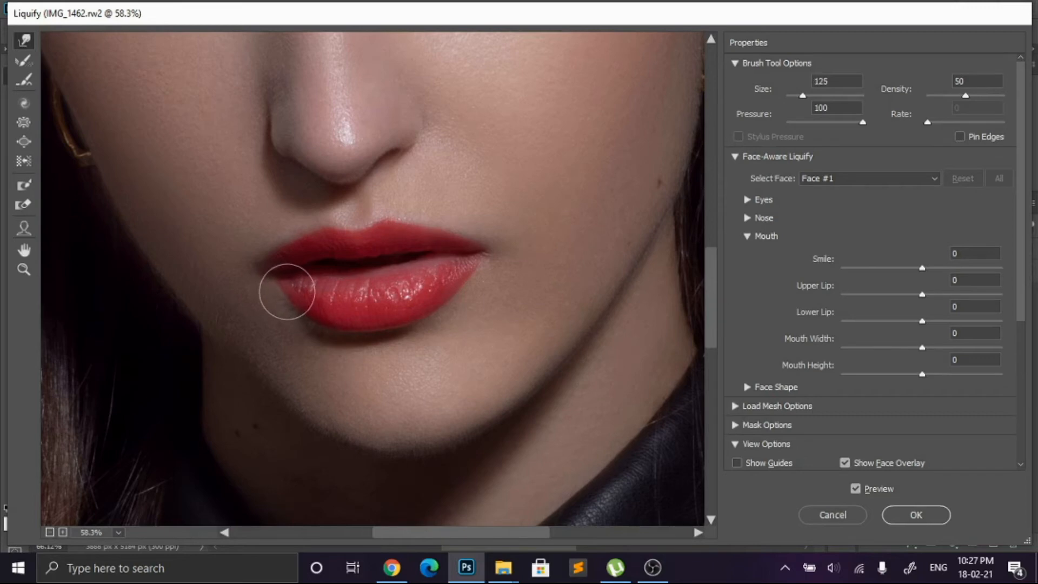
pyautogui.press('[')
pyautogui.press('[')
pyautogui.press('[')
pyautogui.scroll(-3, 475, 255)
pyautogui.click(895, 491)
pyautogui.click(895, 492)
pyautogui.click(912, 515)
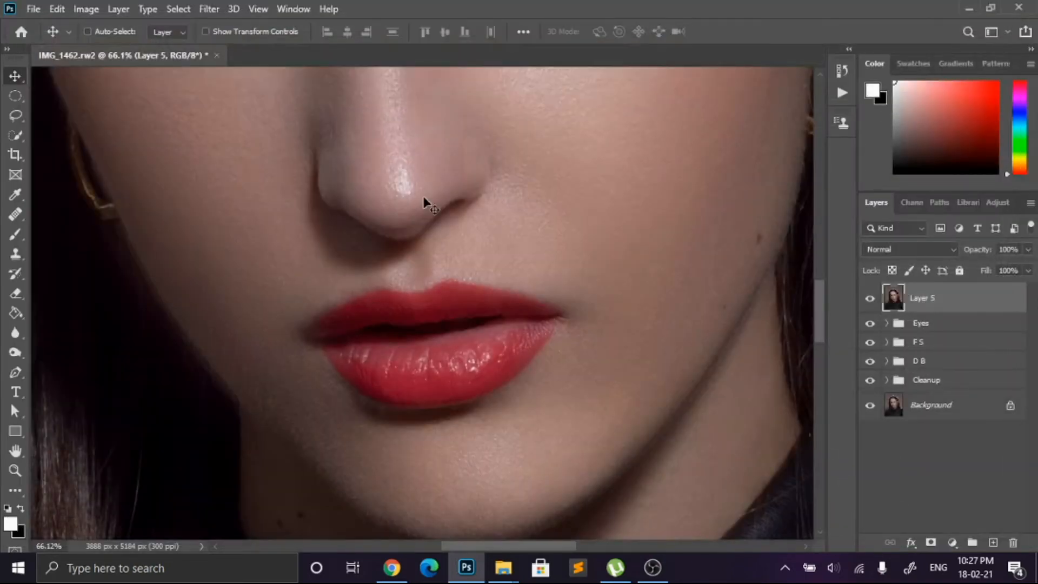
# Step: Trace the upper lip's edge with the Pen tool from the image-left corner to the image-right corner, undoing misplaced points
pyautogui.hotkey('ctrl', '0')
pyautogui.scroll(9, 430, 203)
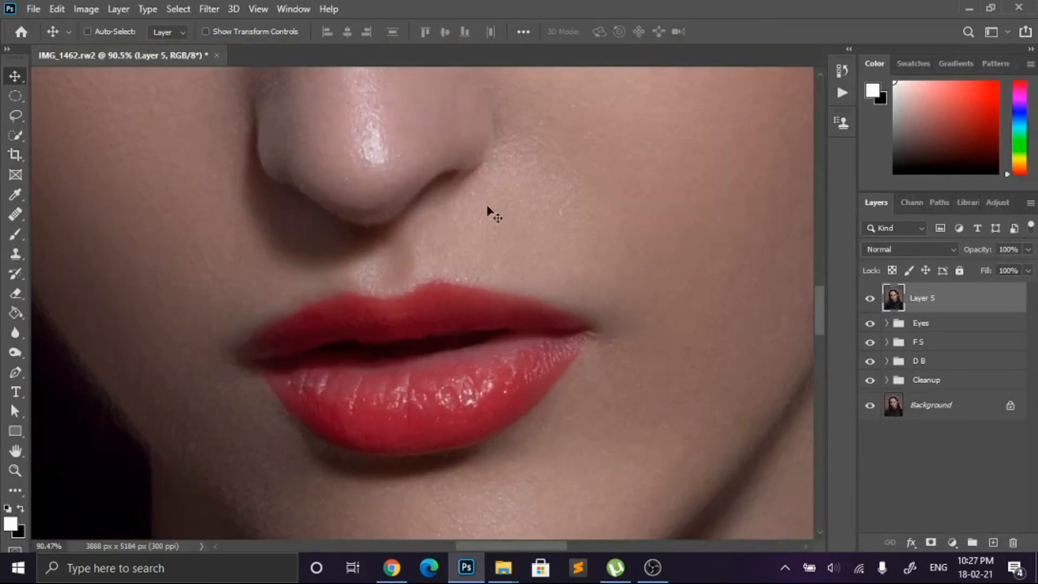
pyautogui.scroll(-1, 491, 210)
pyautogui.click(16, 372)
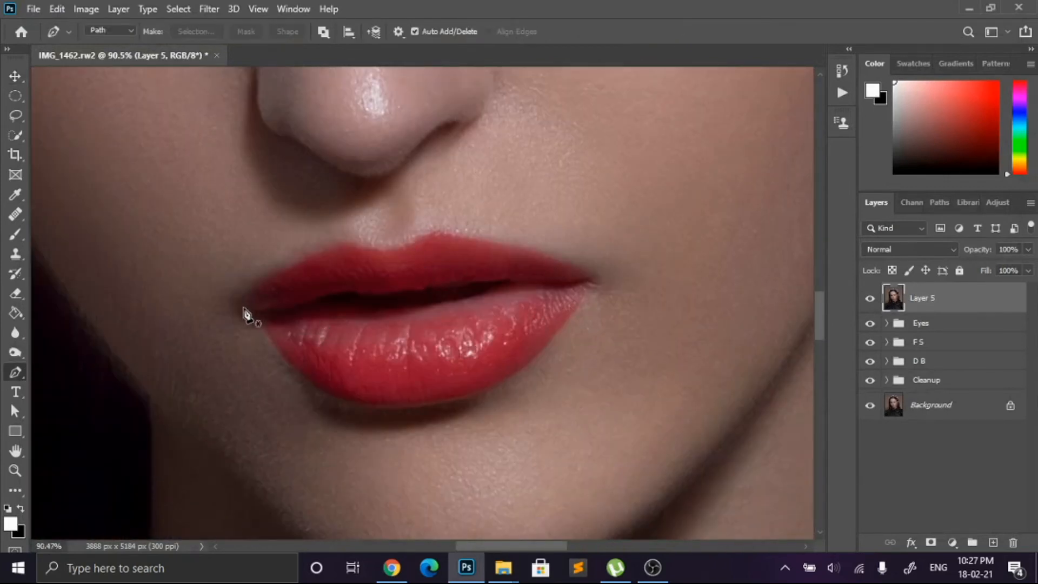
pyautogui.click(336, 245)
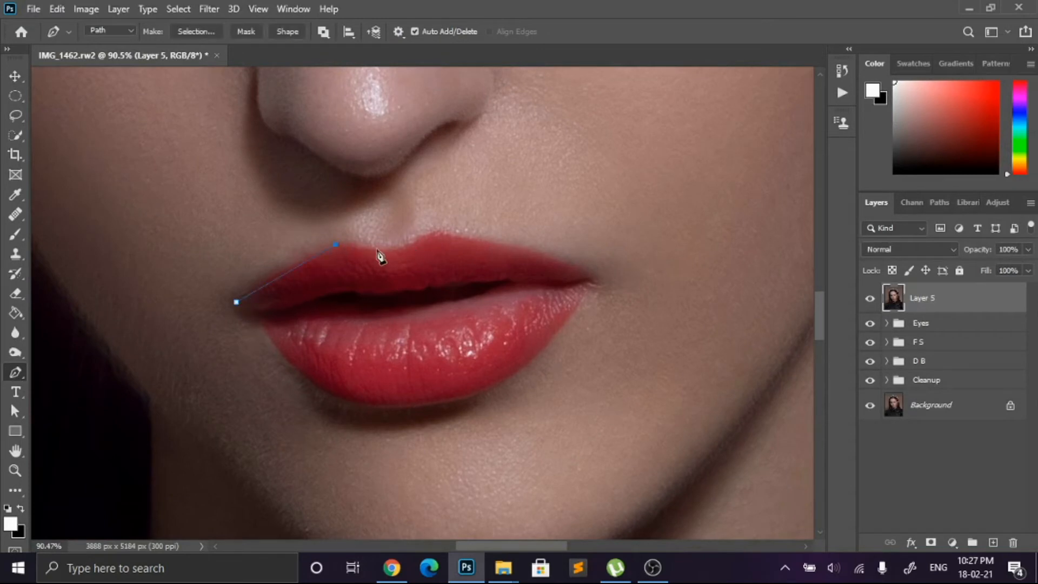
pyautogui.hotkey('ctrl', 'z')
pyautogui.click(587, 278)
pyautogui.hotkey('ctrl', 'z')
pyautogui.hotkey('ctrl', 'z')
pyautogui.press('z')
pyautogui.hotkey('ctrl', 'z')
pyautogui.press('p')
# Step: Trace the lower lip back to the image-left corner to close the path and convert it into a selection
pyautogui.moveTo(465, 398); pyautogui.dragTo(436, 404)
pyautogui.moveTo(342, 398); pyautogui.dragTo(306, 381)
pyautogui.click(272, 343)
pyautogui.click(256, 323)
pyautogui.click(236, 314)
pyautogui.click(235, 302)
pyautogui.rightClick(427, 308)
pyautogui.click(449, 278)
pyautogui.click(597, 137)
# Step: Add a Solid Color fill layer of #a92b2b over the selected lips and set its blend mode to Multiply
pyautogui.scroll(-5, 423, 278)
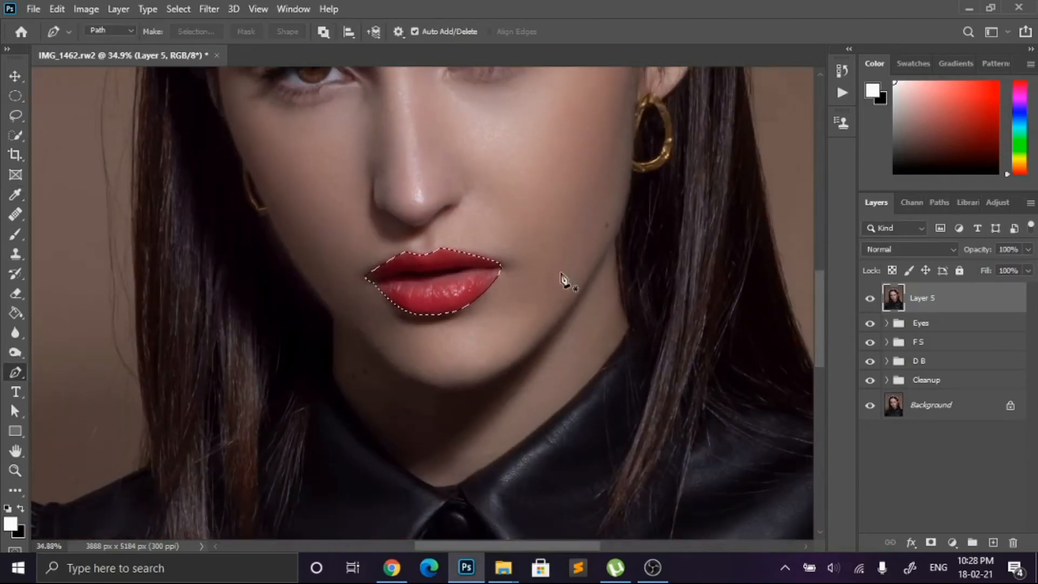
pyautogui.scroll(1, 528, 267)
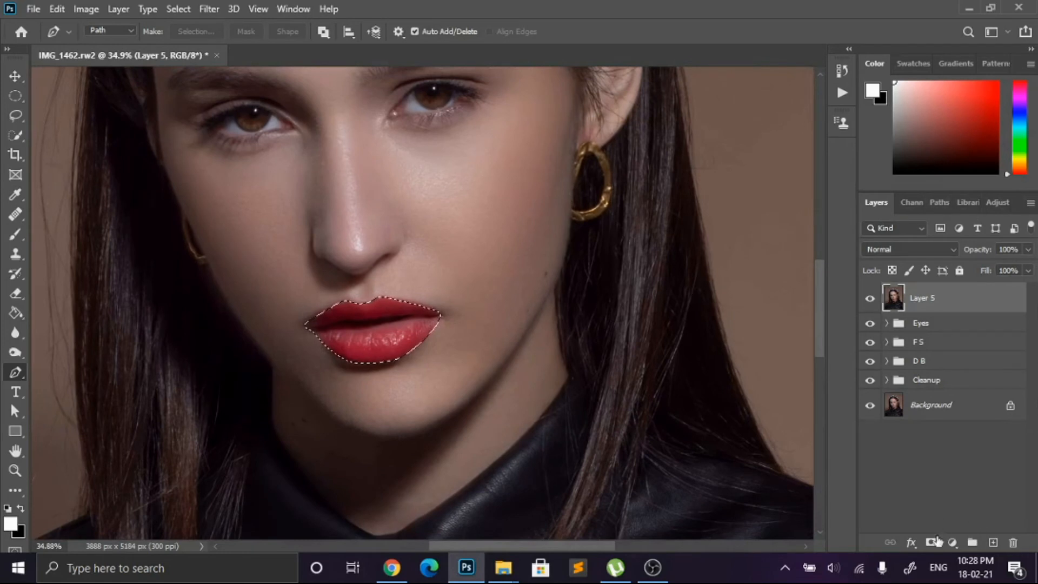
pyautogui.click(953, 542)
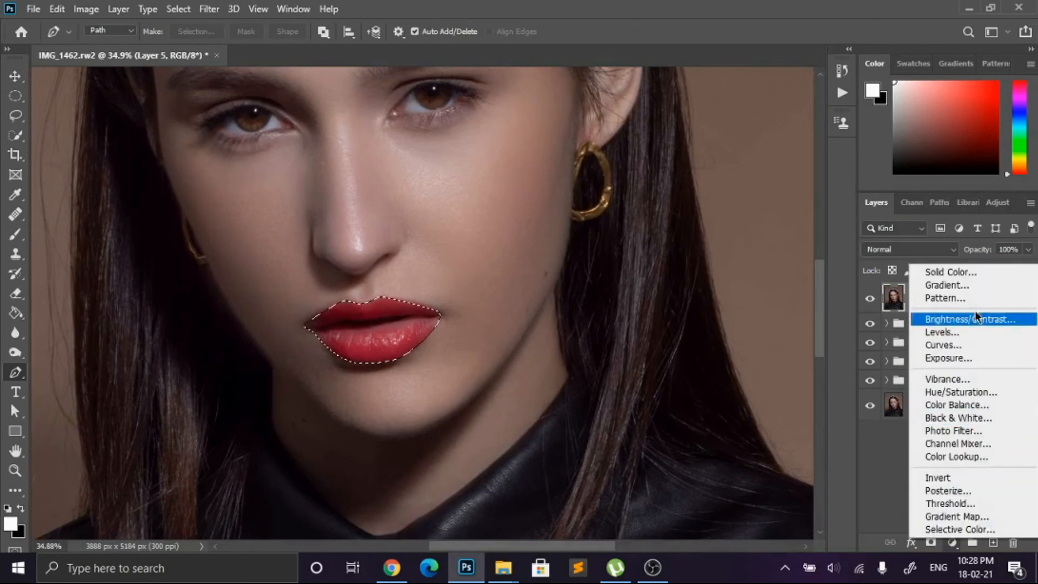
pyautogui.click(976, 272)
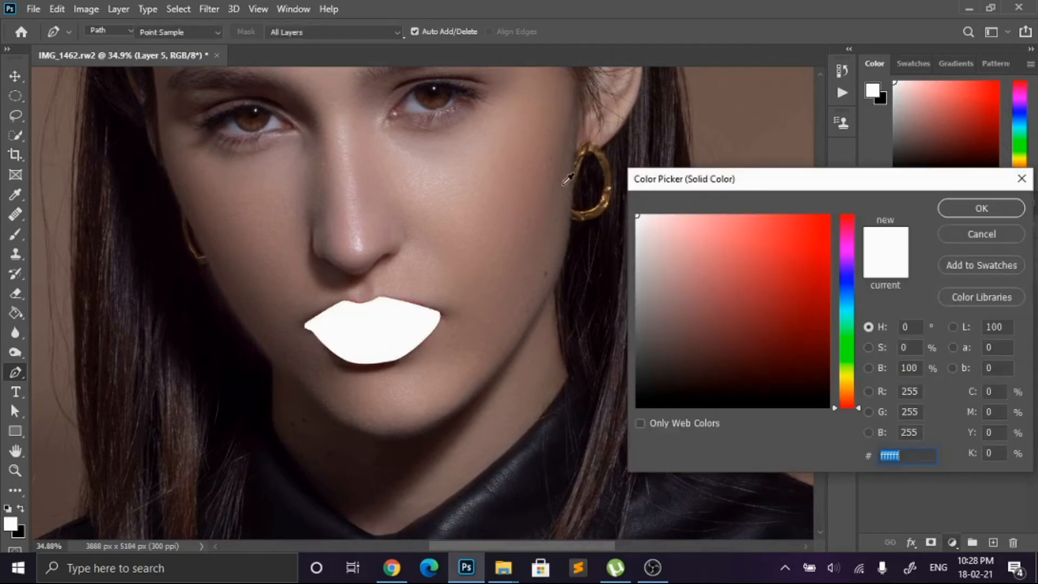
pyautogui.moveTo(795, 287)
pyautogui.mouseDown()
pyautogui.moveTo(802, 238)
pyautogui.moveTo(801, 318)
pyautogui.moveTo(801, 301)
pyautogui.moveTo(780, 281)
pyautogui.mouseUp()
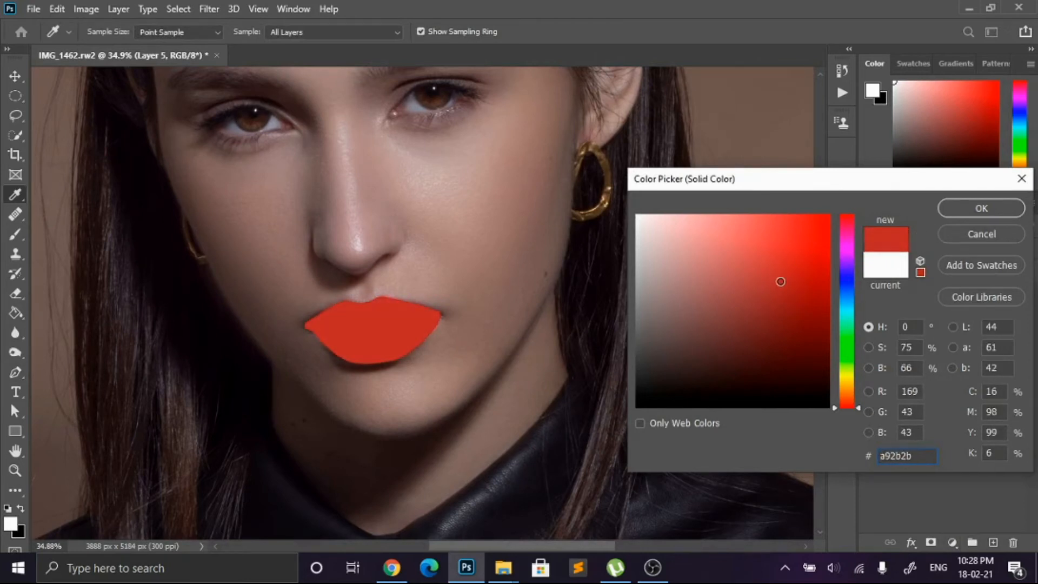
pyautogui.click(981, 208)
pyautogui.click(908, 250)
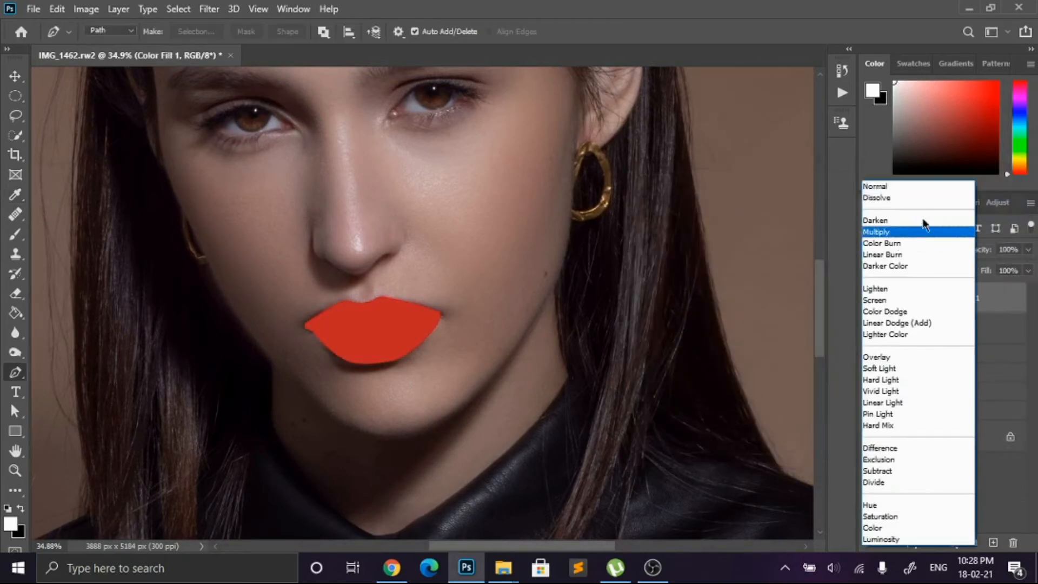
pyautogui.click(910, 232)
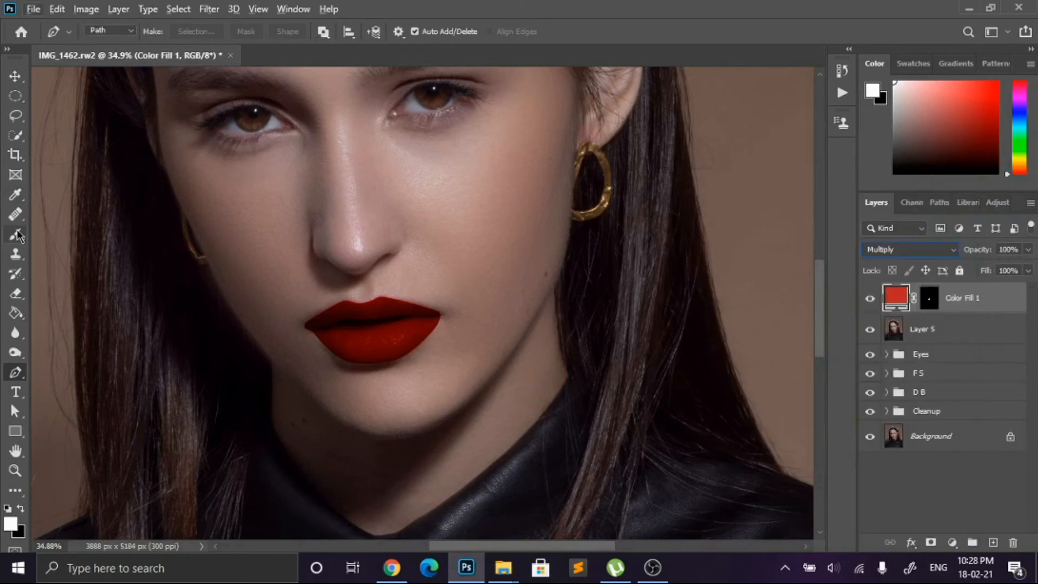
# Step: Split the lip fill's Blend If Underlying Layer white slider to 48 / 128 and apply the layer style
pyautogui.click(15, 76)
pyautogui.scroll(-5, 340, 334)
pyautogui.scroll(4, 402, 342)
pyautogui.scroll(-2, 619, 285)
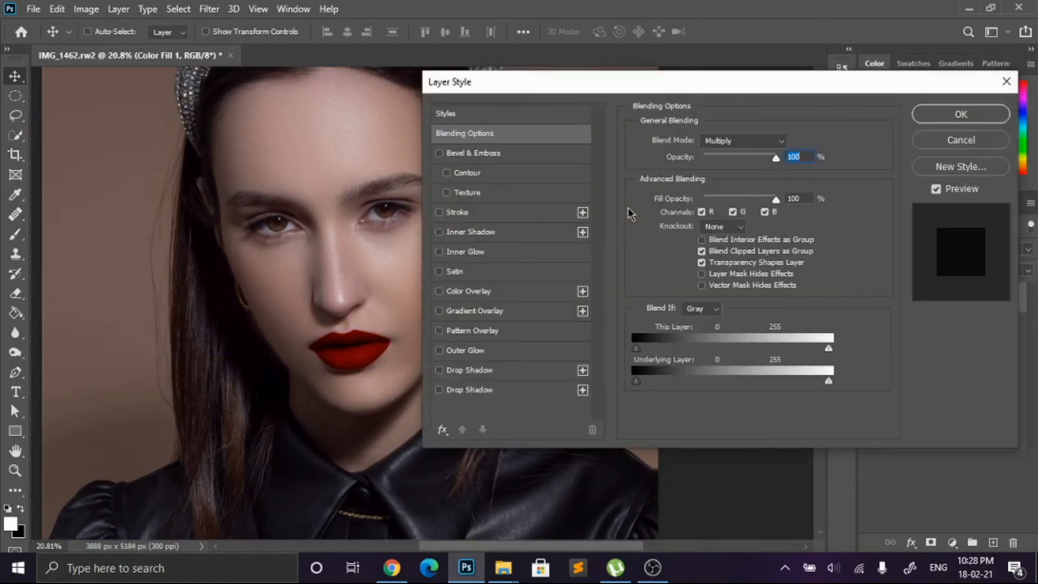
pyautogui.moveTo(566, 83); pyautogui.dragTo(658, 87)
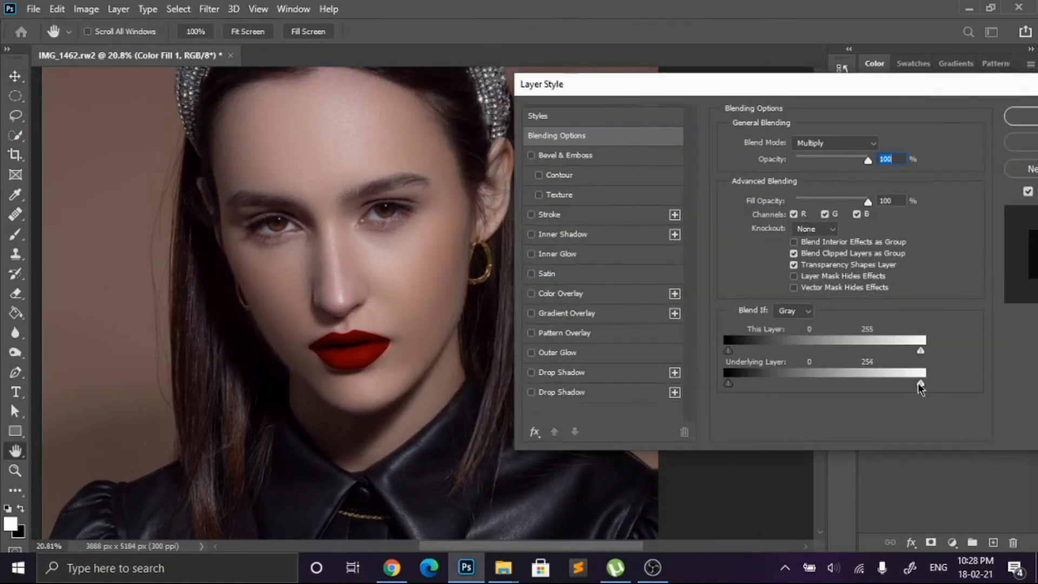
pyautogui.moveTo(812, 383); pyautogui.dragTo(739, 389)
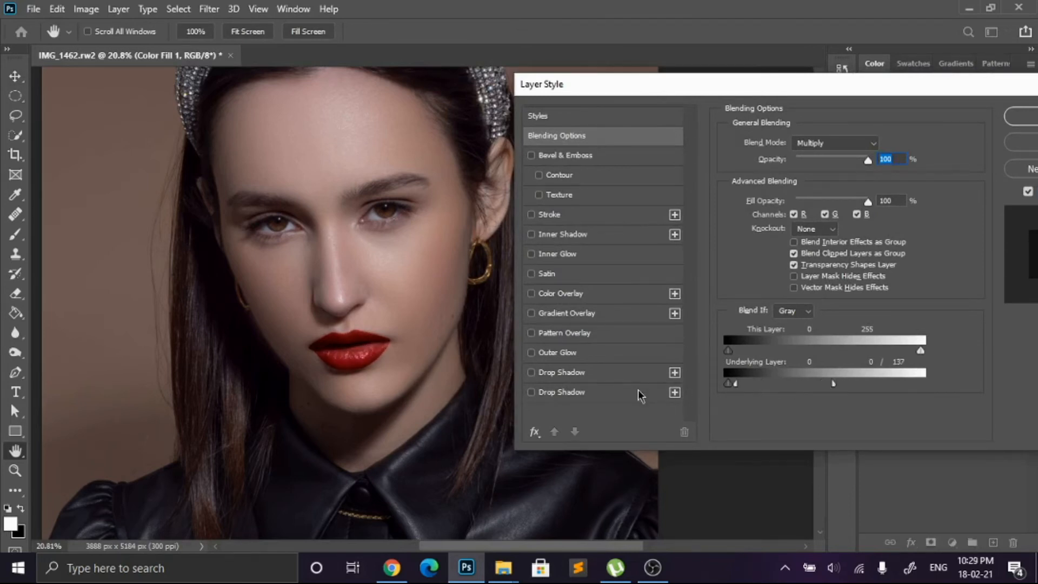
pyautogui.moveTo(836, 387); pyautogui.dragTo(821, 385)
pyautogui.moveTo(761, 387)
pyautogui.mouseDown()
pyautogui.moveTo(782, 389)
pyautogui.moveTo(764, 390)
pyautogui.mouseUp()
pyautogui.click(1030, 112)
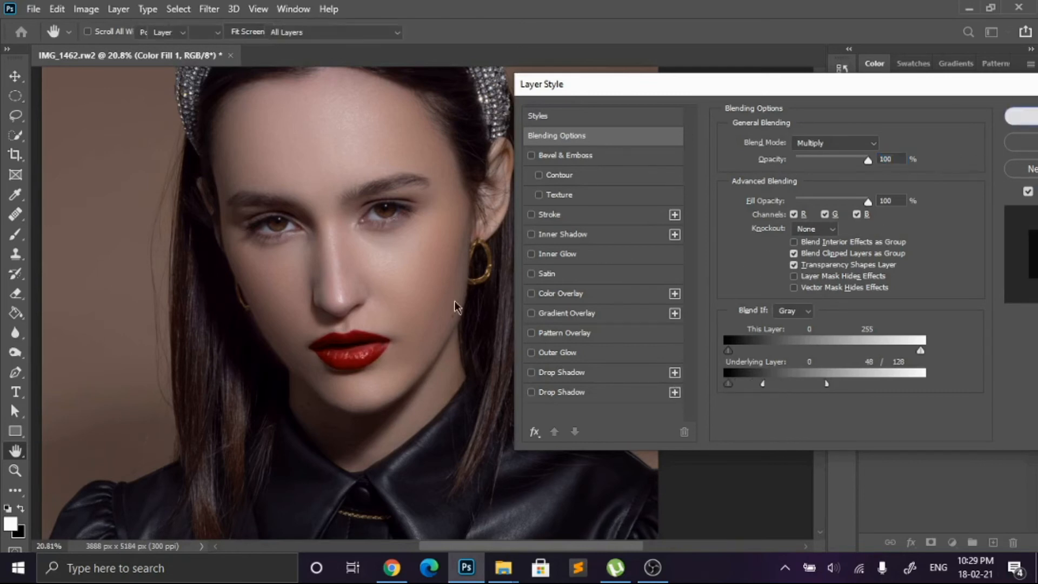
# Step: Feather the lip color fill's layer mask to 10 px and clear the lip selection
pyautogui.scroll(5, 420, 303)
pyautogui.scroll(-5, 361, 332)
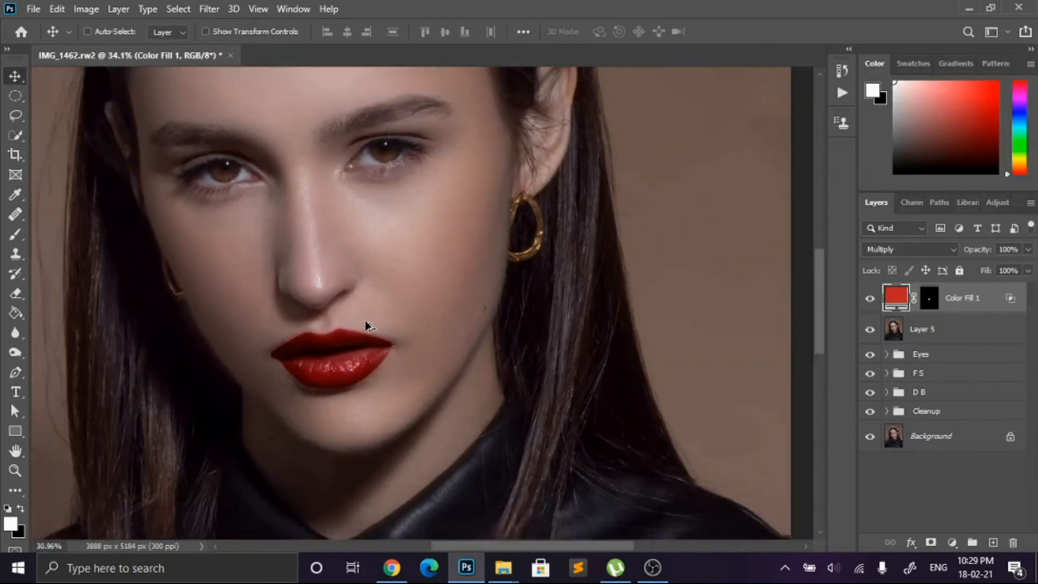
pyautogui.scroll(3, 361, 333)
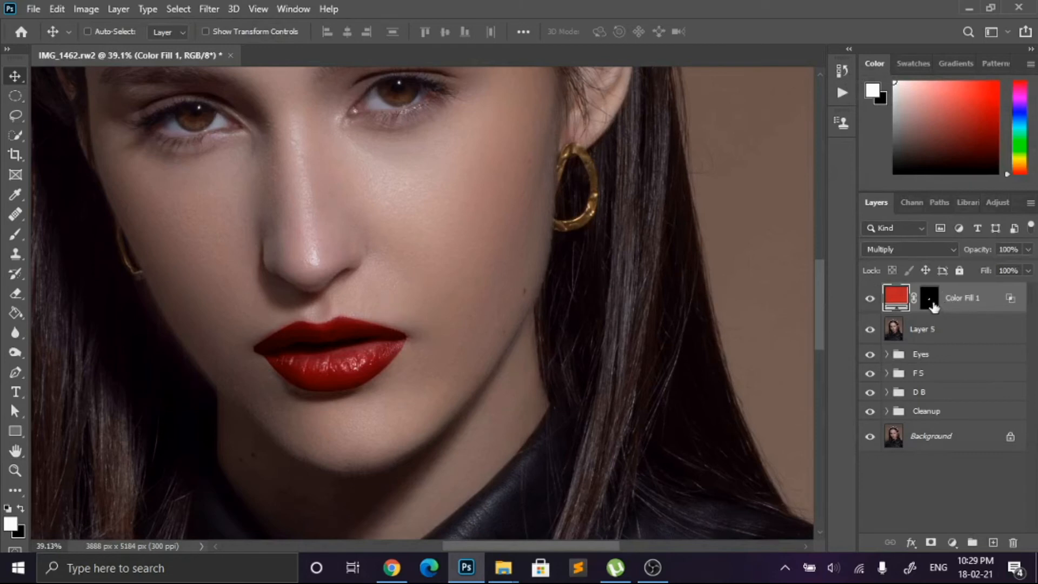
pyautogui.keyDown('ctrl'); pyautogui.click(908, 339); pyautogui.keyUp('ctrl')
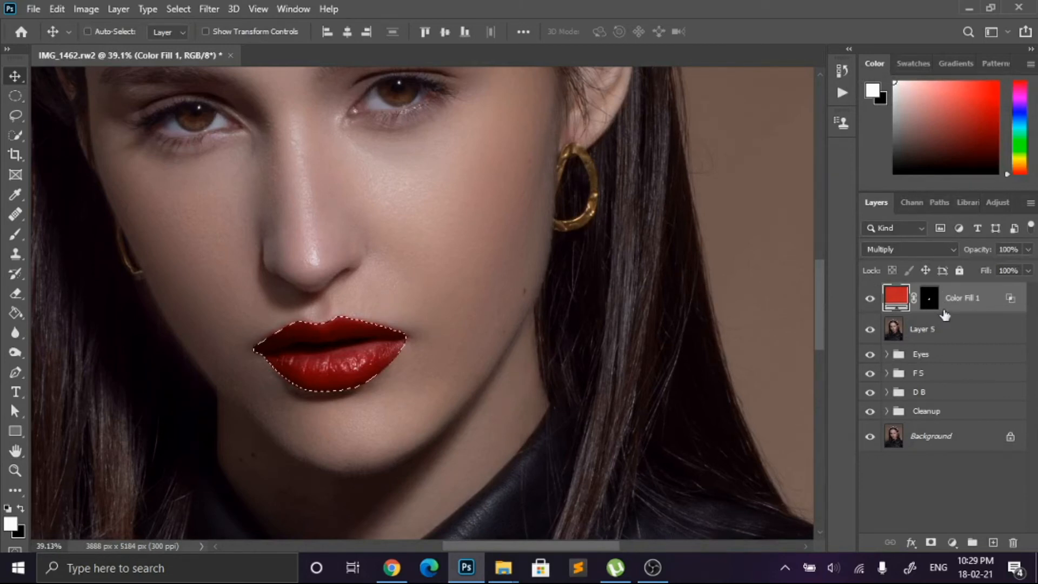
pyautogui.doubleClick(929, 299)
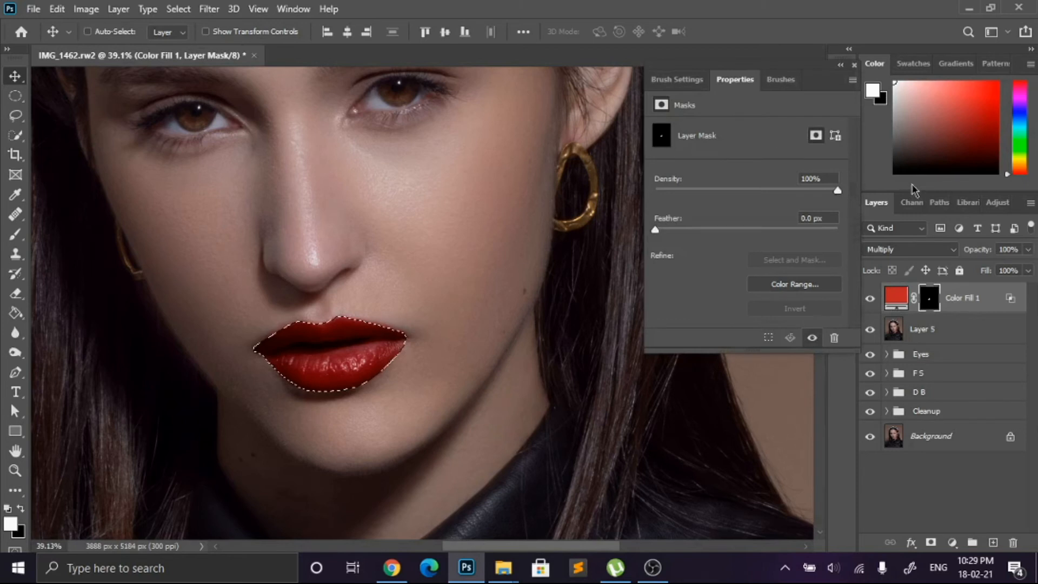
pyautogui.moveTo(655, 230); pyautogui.dragTo(720, 229)
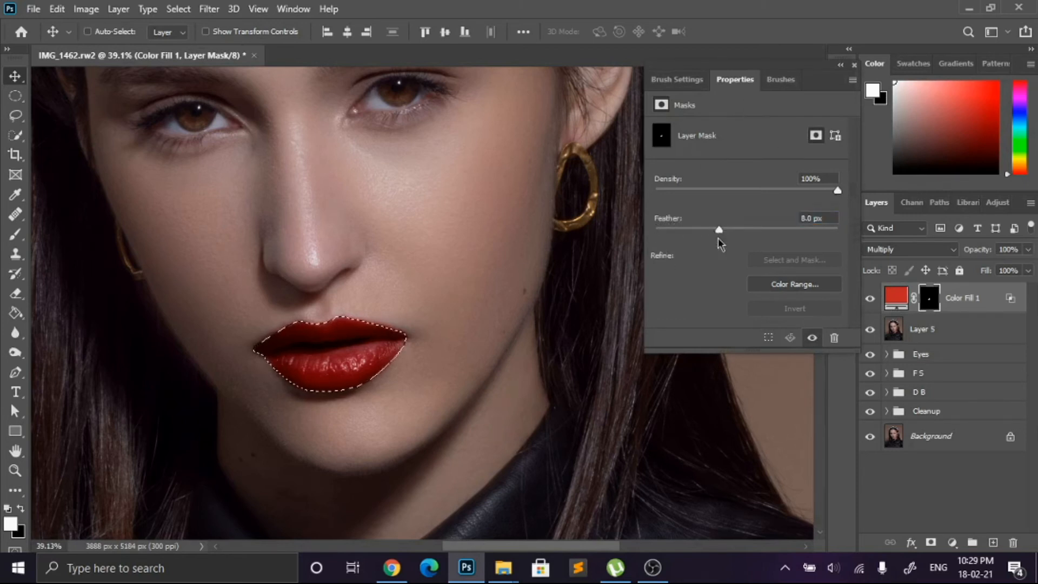
pyautogui.hotkey('ctrl', 'd')
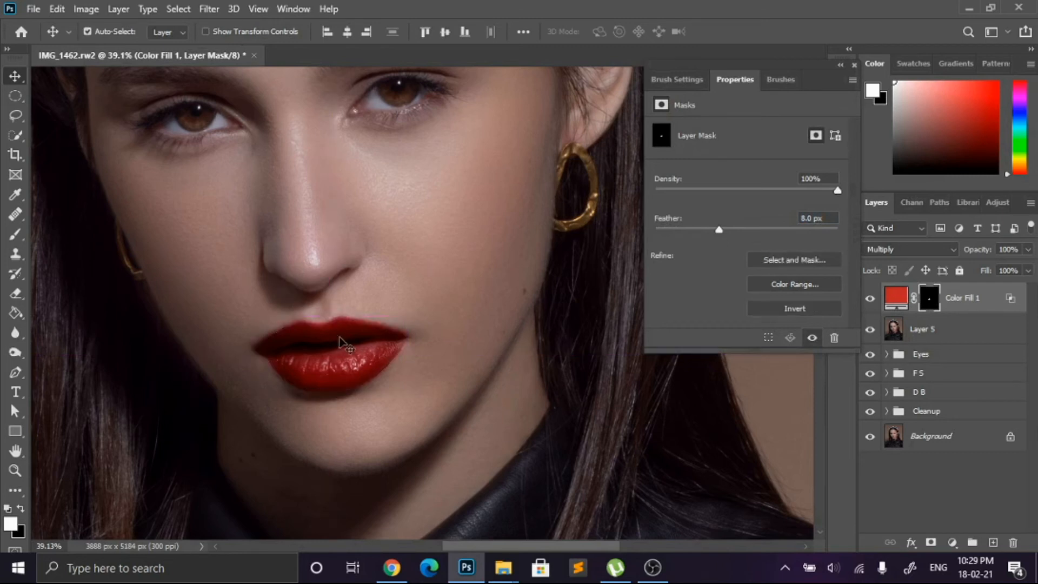
pyautogui.click(772, 229)
pyautogui.moveTo(799, 232); pyautogui.dragTo(726, 250)
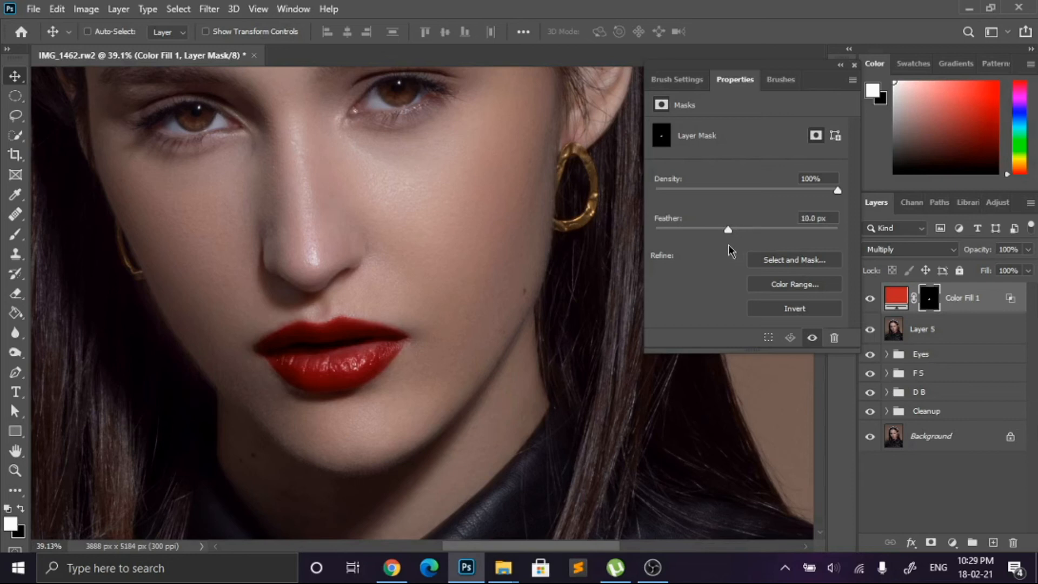
pyautogui.click(854, 67)
# Step: Recolor the lip fill to a pinkish red and reduce it to 70% opacity and 51% fill
pyautogui.scroll(-5, 575, 213)
pyautogui.scroll(2, 579, 209)
pyautogui.click(1028, 271)
pyautogui.moveTo(1028, 288); pyautogui.dragTo(998, 294)
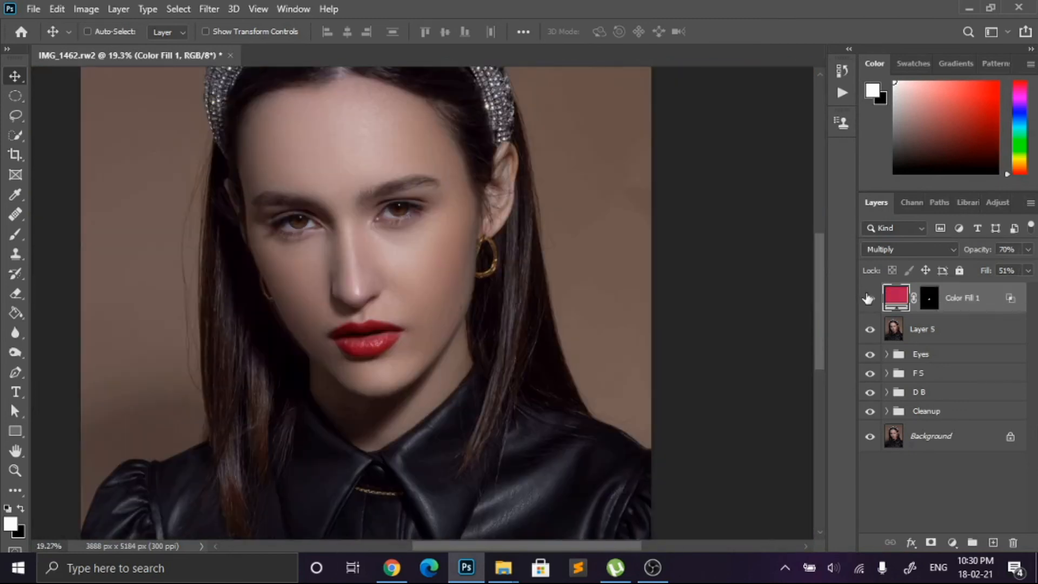
# Step: Add a new layer above the lip color and paint a soft white highlight across the lower lip with a 60 px brush
pyautogui.click(993, 542)
pyautogui.scroll(5, 335, 335)
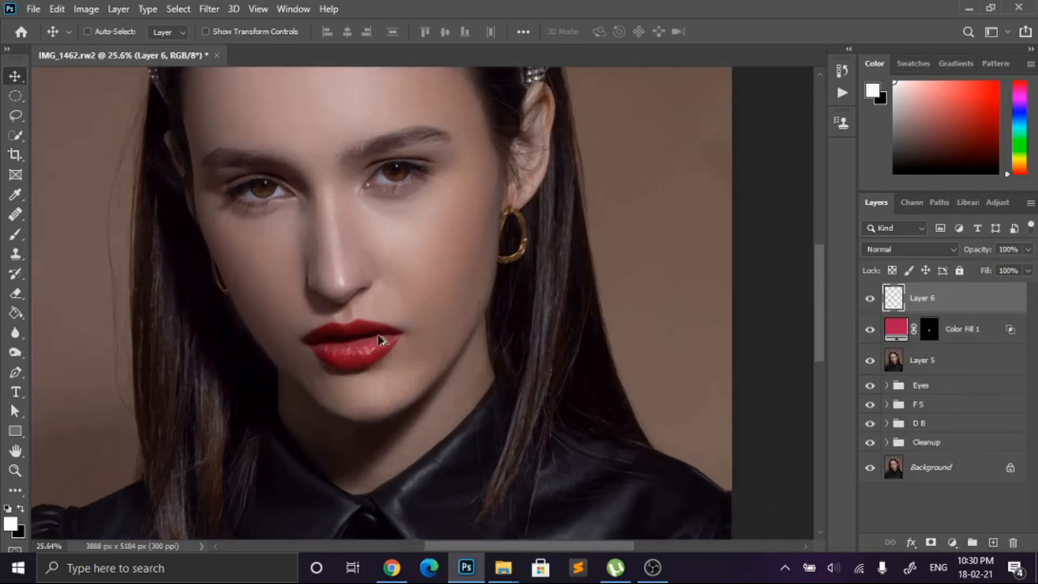
pyautogui.press('b')
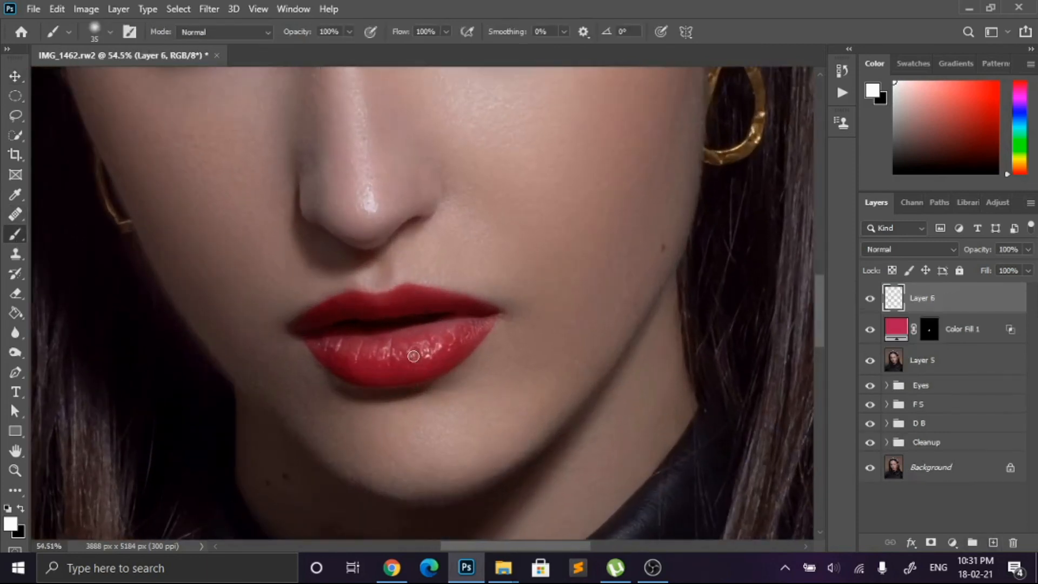
pyautogui.moveTo(335, 346)
pyautogui.mouseDown()
pyautogui.moveTo(373, 353)
pyautogui.moveTo(457, 337)
pyautogui.moveTo(414, 348)
pyautogui.mouseUp()
pyautogui.press('[')
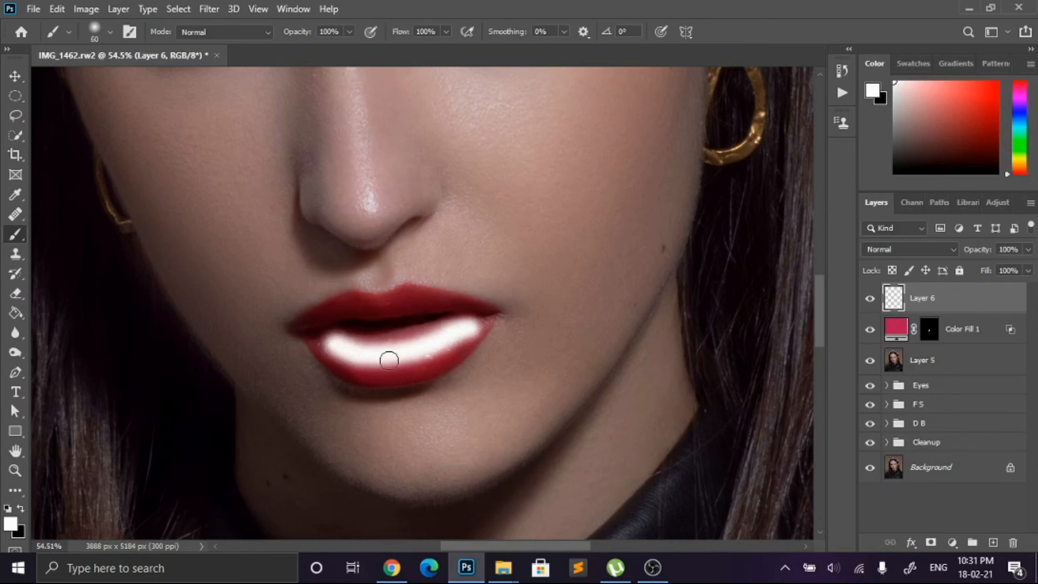
pyautogui.click(318, 344)
pyautogui.click(483, 323)
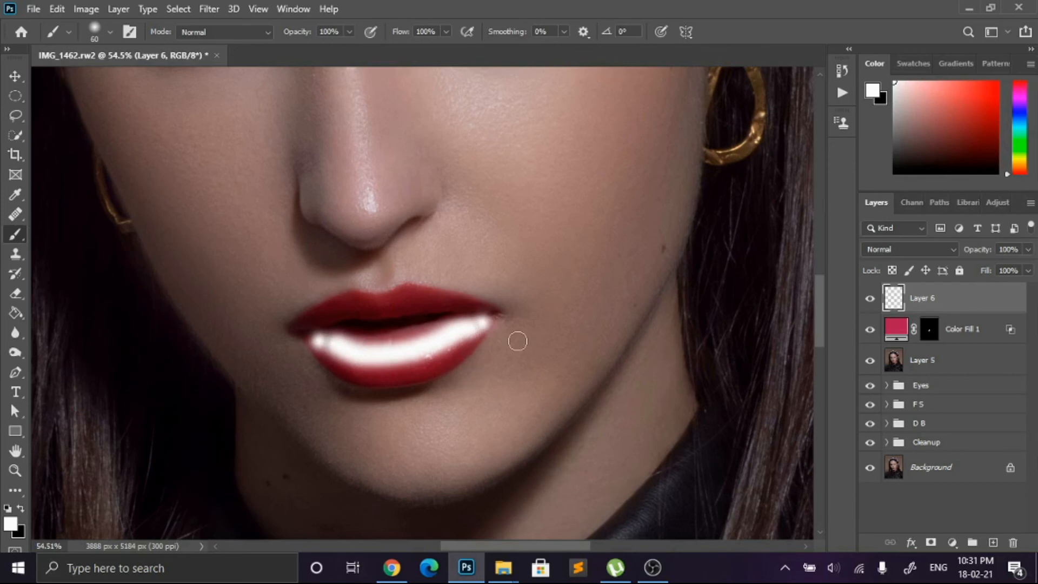
# Step: Split the highlight layer's Blend If Underlying Layer black slider to about 113 / 173 and lower its opacity to 40%
pyautogui.scroll(-3, 518, 340)
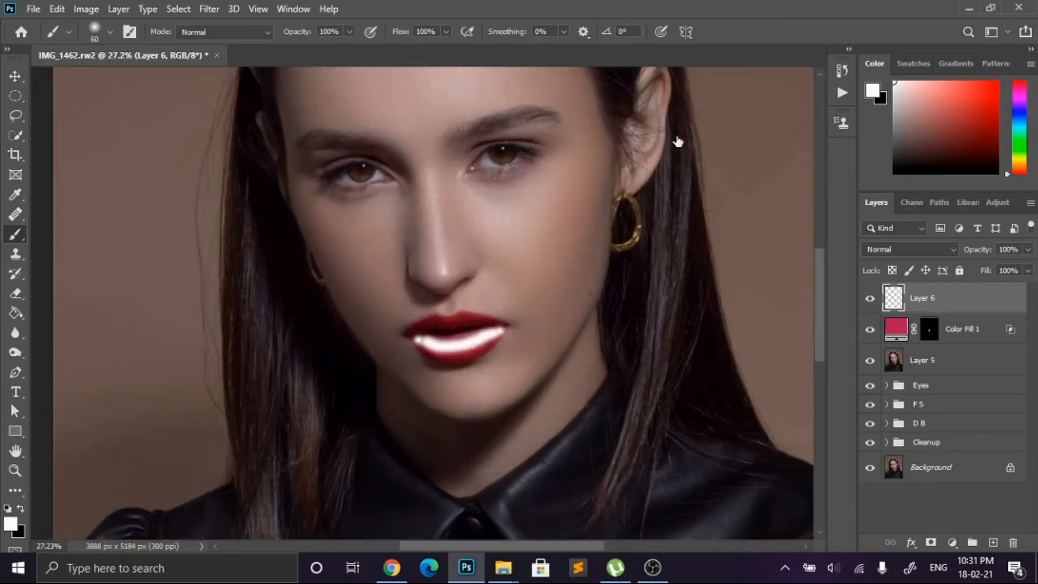
pyautogui.moveTo(776, 402); pyautogui.dragTo(895, 401)
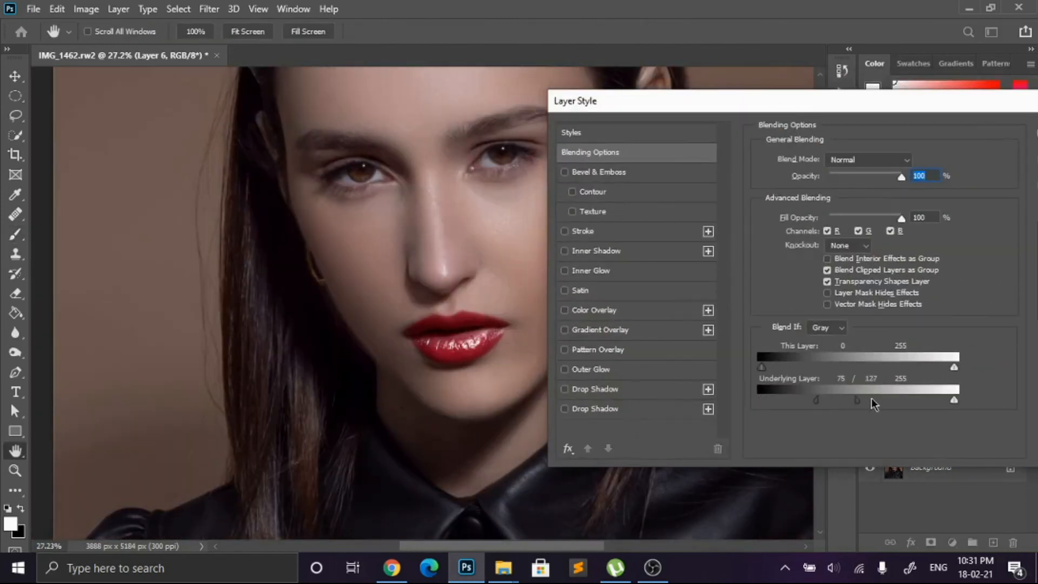
pyautogui.moveTo(817, 401); pyautogui.dragTo(833, 418)
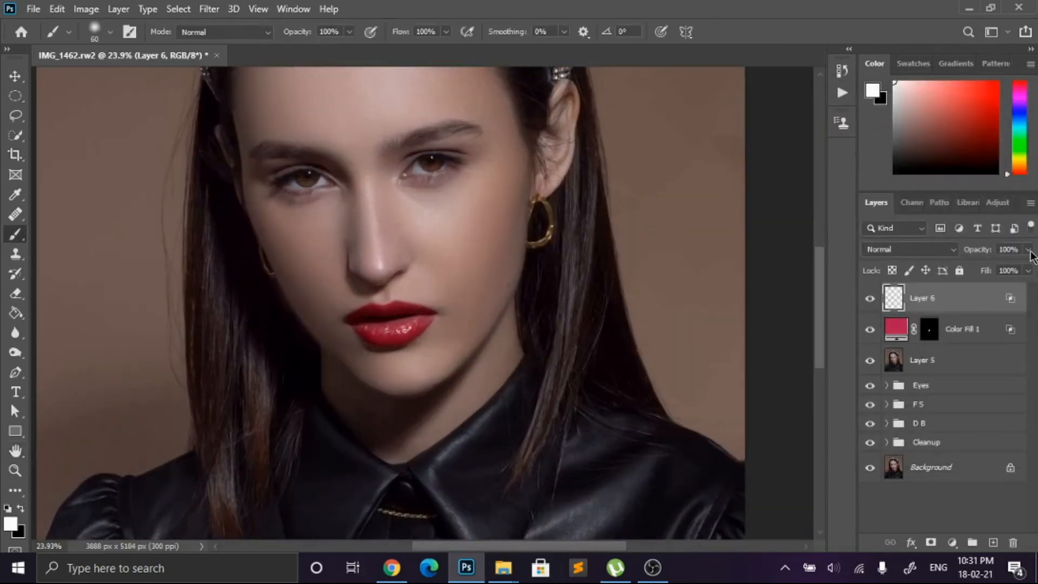
pyautogui.moveTo(973, 277); pyautogui.dragTo(985, 278)
pyautogui.scroll(-6, 735, 138)
pyautogui.scroll(2, 736, 139)
pyautogui.scroll(10, 668, 305)
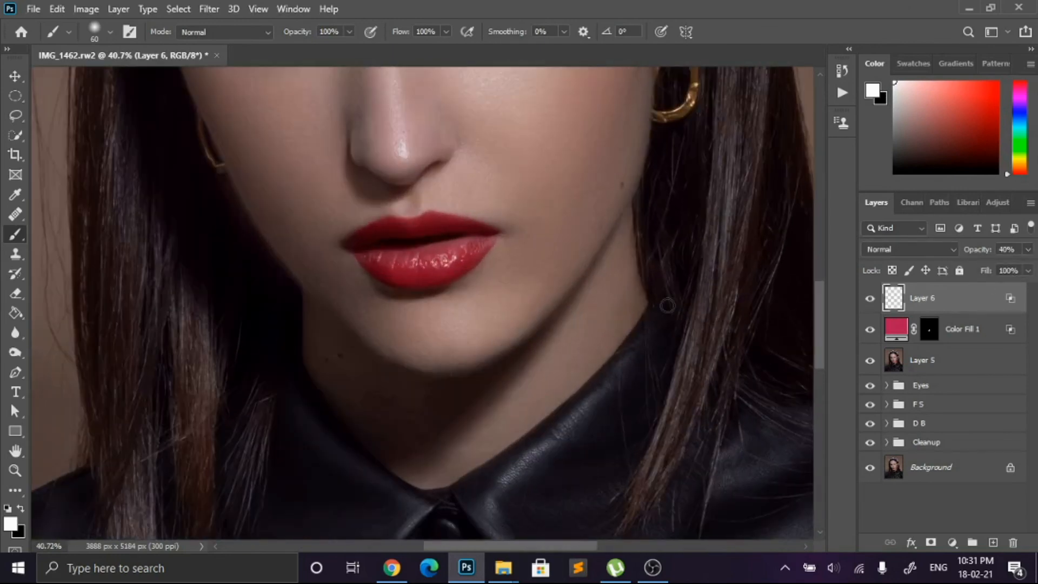
# Step: Try painting a soft white highlight across the upper lip on a new layer, undoing and repainting the first stroke
pyautogui.click(993, 542)
pyautogui.scroll(6, 369, 226)
pyautogui.moveTo(368, 249)
pyautogui.mouseDown()
pyautogui.moveTo(408, 235)
pyautogui.moveTo(521, 232)
pyautogui.mouseUp()
pyautogui.scroll(-7, 641, 245)
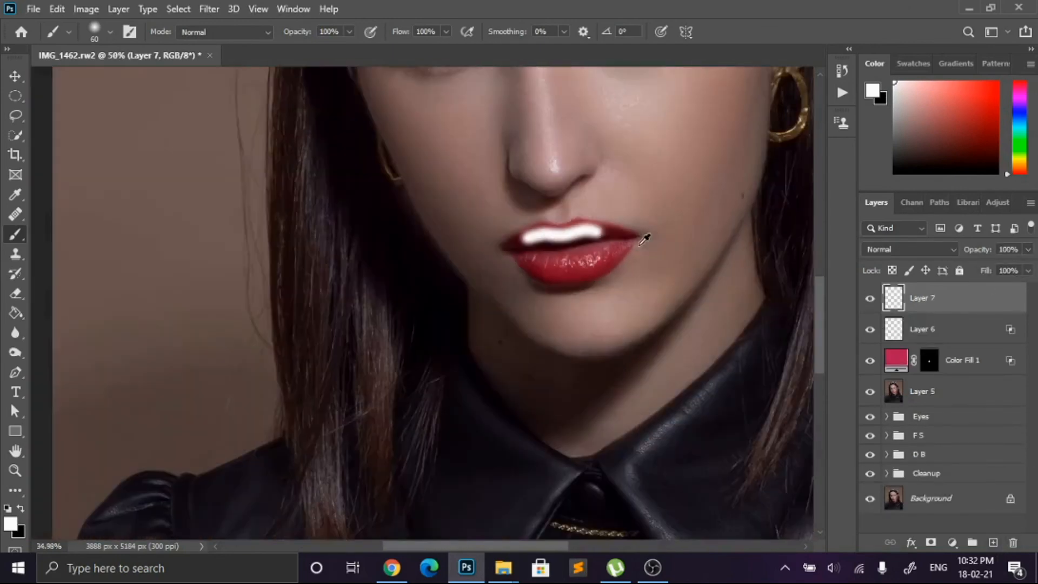
pyautogui.scroll(-2, 645, 238)
pyautogui.hotkey('ctrl', 'z')
pyautogui.scroll(6, 535, 292)
pyautogui.moveTo(538, 272)
pyautogui.mouseDown()
pyautogui.moveTo(552, 273)
pyautogui.moveTo(529, 279)
pyautogui.mouseUp()
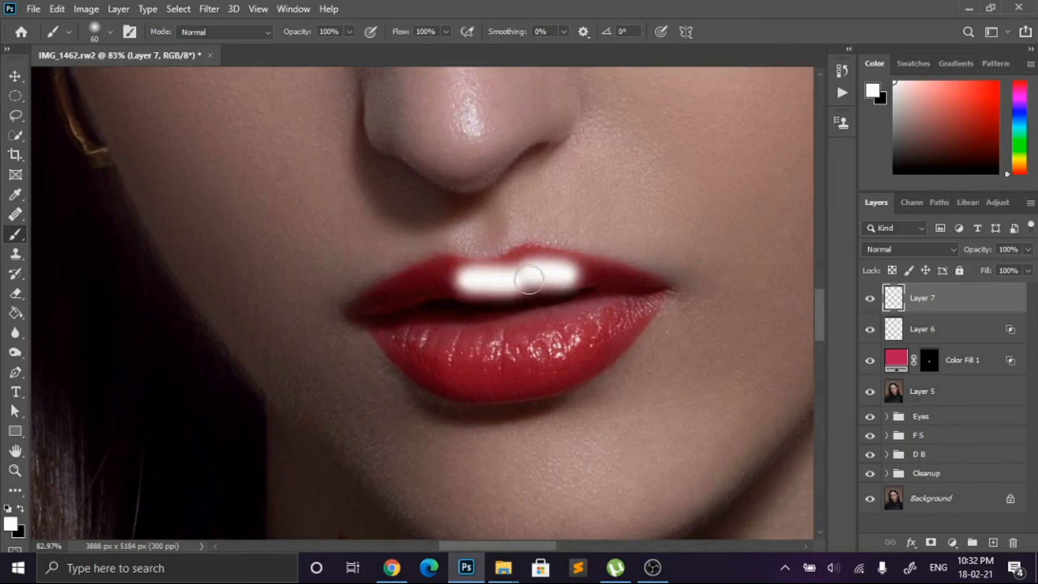
# Step: Try blending the upper-lip highlight by splitting the layer's Blend If Underlying Layer black slider
pyautogui.scroll(-3, 448, 260)
pyautogui.moveTo(614, 80); pyautogui.dragTo(720, 97)
pyautogui.moveTo(752, 401); pyautogui.dragTo(782, 402)
pyautogui.moveTo(783, 401)
pyautogui.mouseDown()
pyautogui.moveTo(836, 400)
pyautogui.moveTo(784, 401)
pyautogui.mouseUp()
pyautogui.moveTo(836, 400); pyautogui.dragTo(867, 411)
pyautogui.moveTo(770, 104); pyautogui.dragTo(540, 108)
pyautogui.press('Return')
pyautogui.scroll(6, 489, 211)
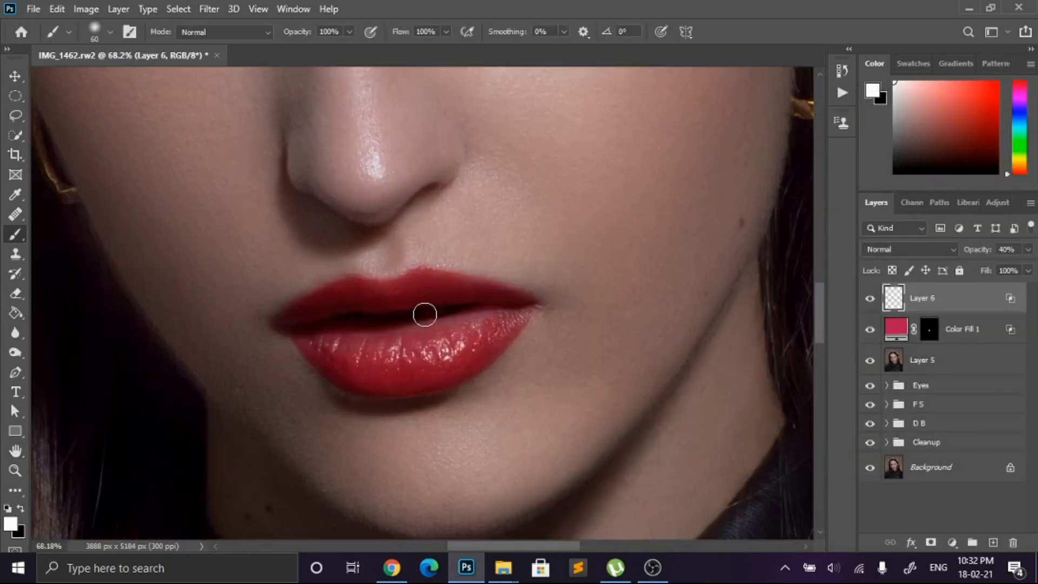
# Step: Paint a soft white highlight along the upper edge of the upper lip on a new layer
pyautogui.scroll(3, 424, 311)
pyautogui.scroll(-5, 497, 266)
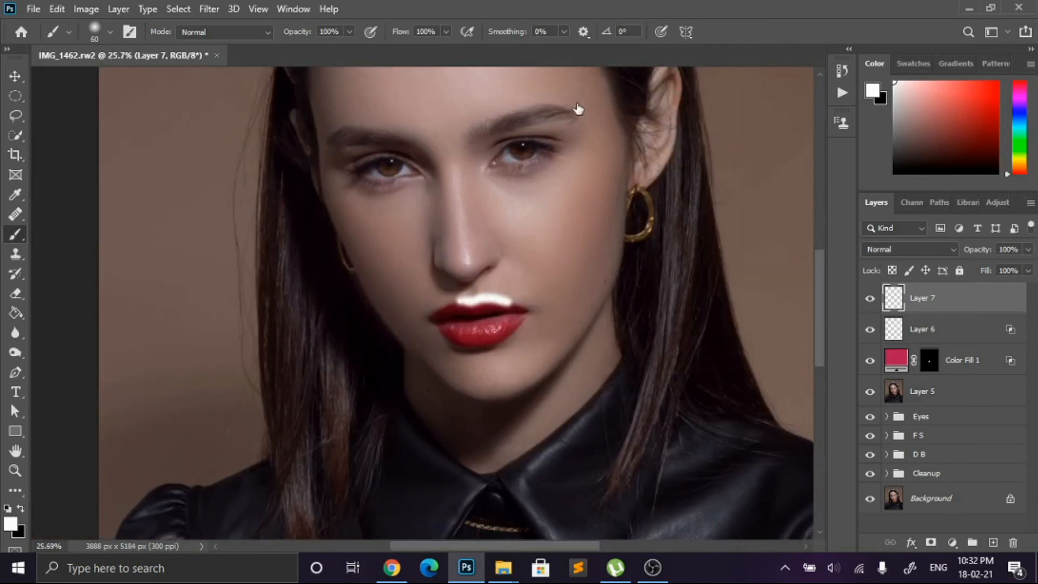
# Step: Split the upper-lip highlight layer's Blend If Underlying Layer black slider and lower the layer's opacity
pyautogui.moveTo(577, 103); pyautogui.dragTo(821, 105)
pyautogui.moveTo(784, 402); pyautogui.dragTo(941, 401)
pyautogui.moveTo(872, 402); pyautogui.dragTo(892, 403)
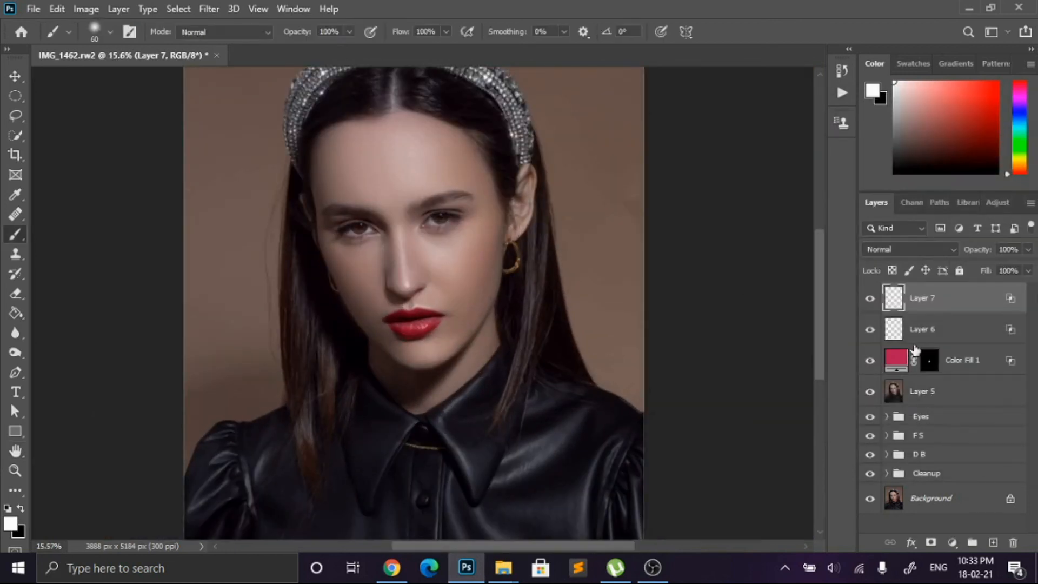
pyautogui.click(1028, 249)
pyautogui.moveTo(1018, 269); pyautogui.dragTo(995, 284)
# Step: Group the two lip highlight layers, the lip color fill and Layer 5, and name the group Lips
pyautogui.click(985, 369)
pyautogui.keyDown('shift'); pyautogui.click(984, 391); pyautogui.keyUp('shift')
pyautogui.hotkey('ctrl', 'g')
pyautogui.doubleClick(928, 292)
pyautogui.write('Lips')
pyautogui.press('Return')
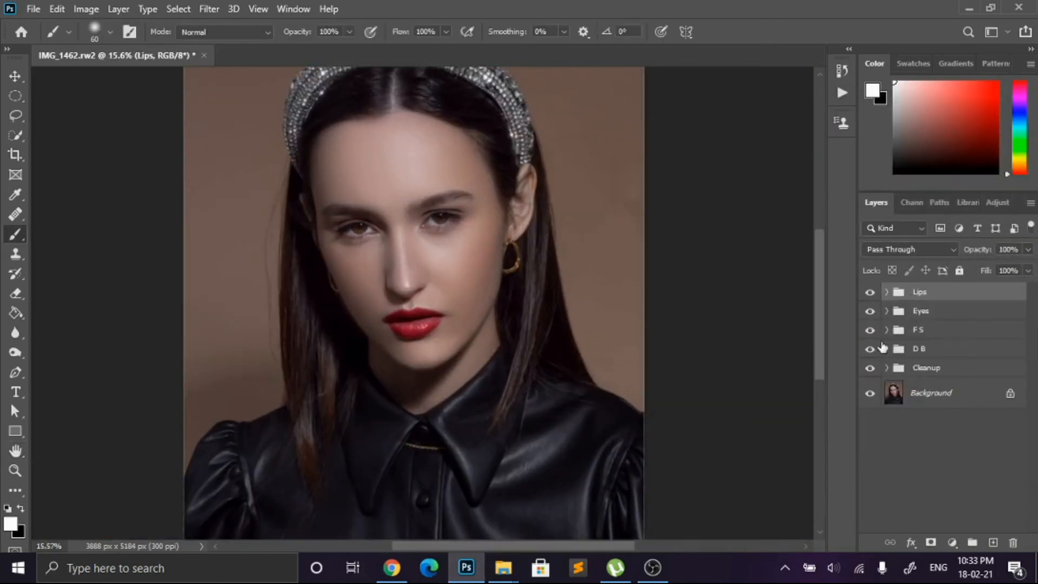
# Step: Compare the portrait with the Lips group hidden and shown, and examine the finished lips up close
pyautogui.click(870, 293)
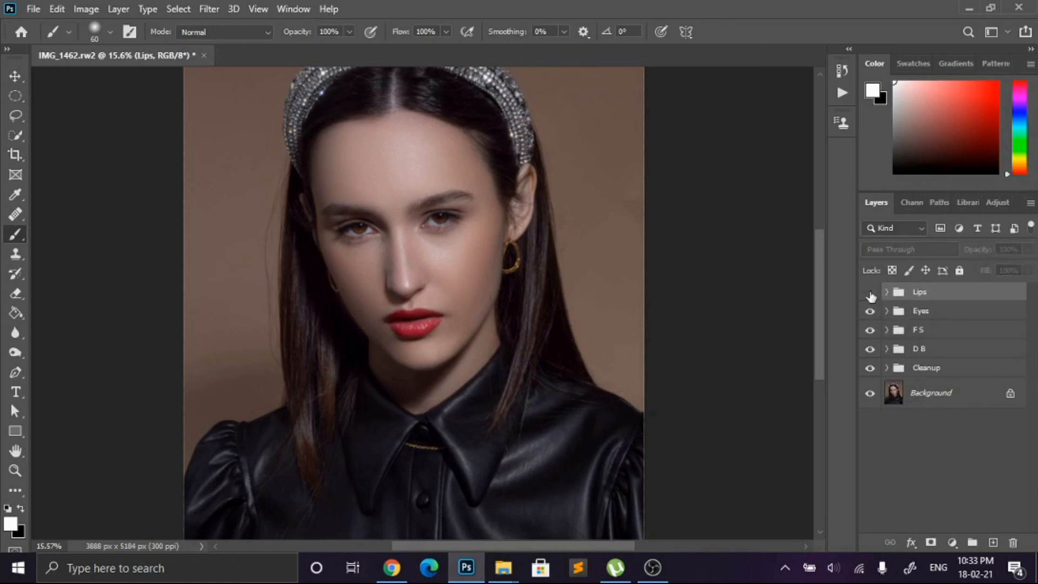
pyautogui.click(870, 294)
pyautogui.scroll(6, 509, 343)
pyautogui.scroll(3, 44, 288)
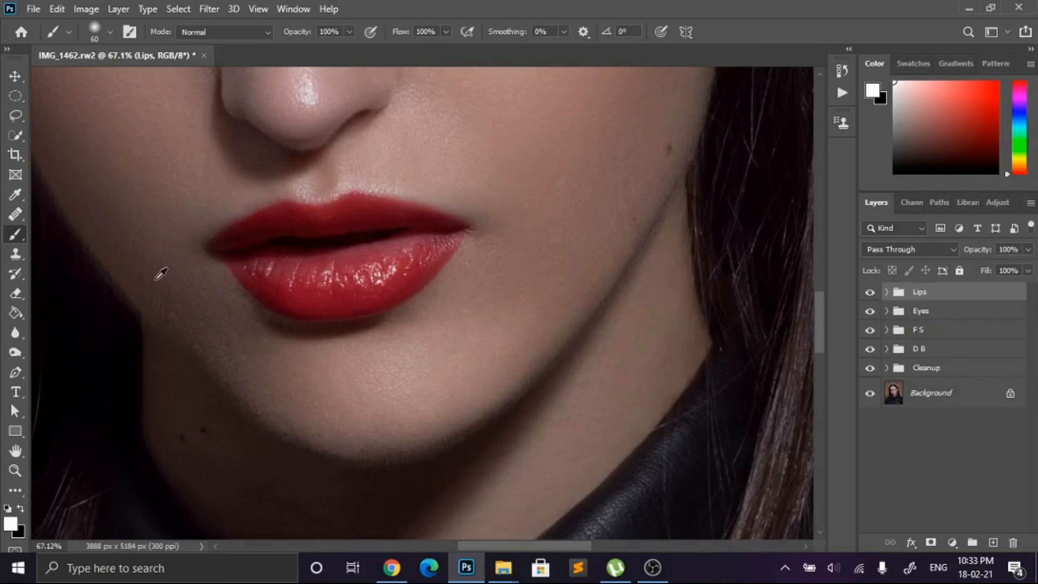